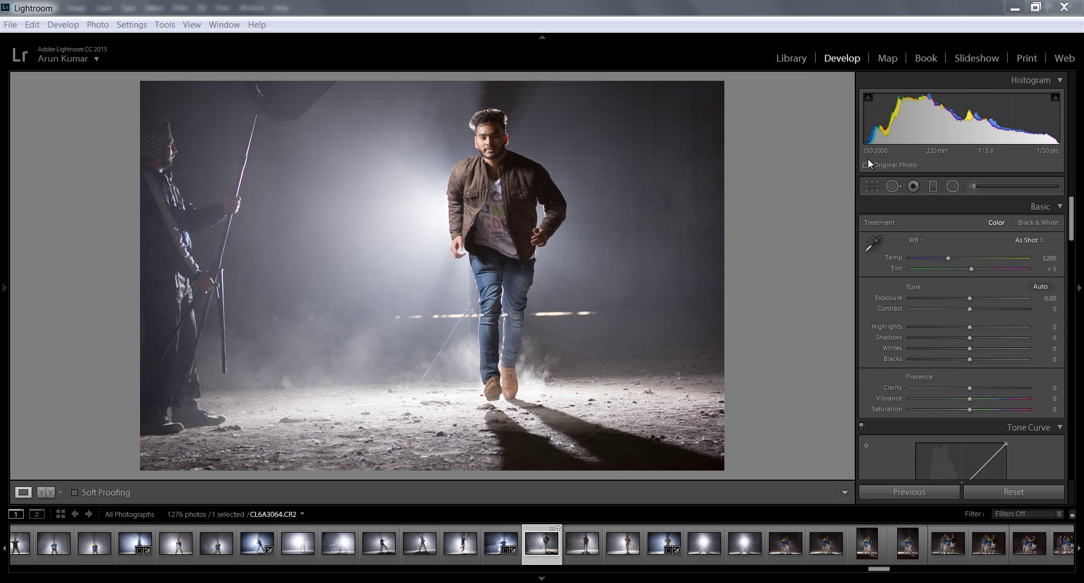
# Collapse the Histogram and enable Lens Profile Corrections and Remove Chromatic Aberration.
pyautogui.click(1059, 81)
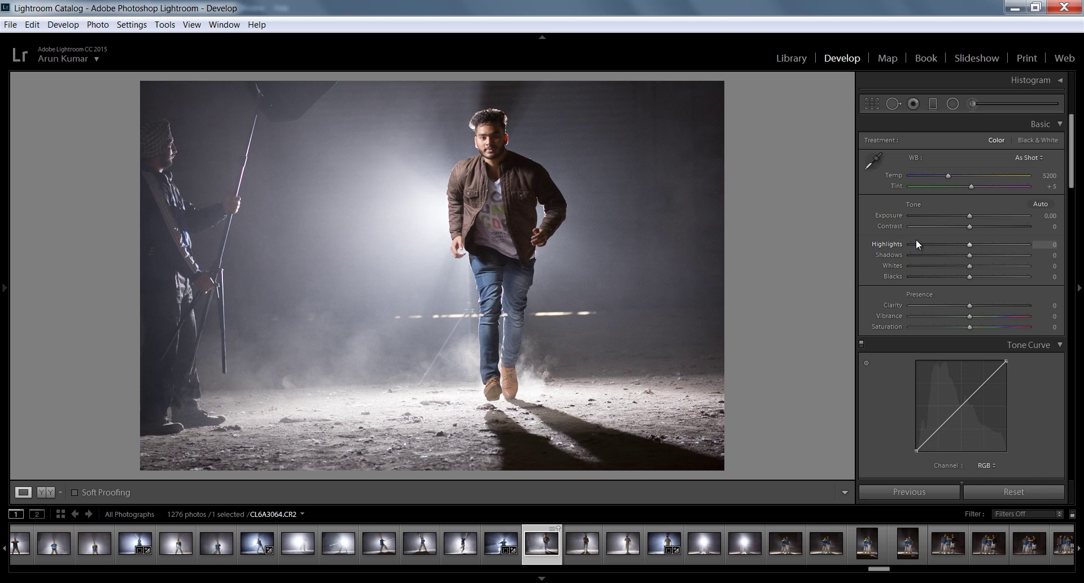
pyautogui.moveTo(1071, 142); pyautogui.dragTo(1080, 367)
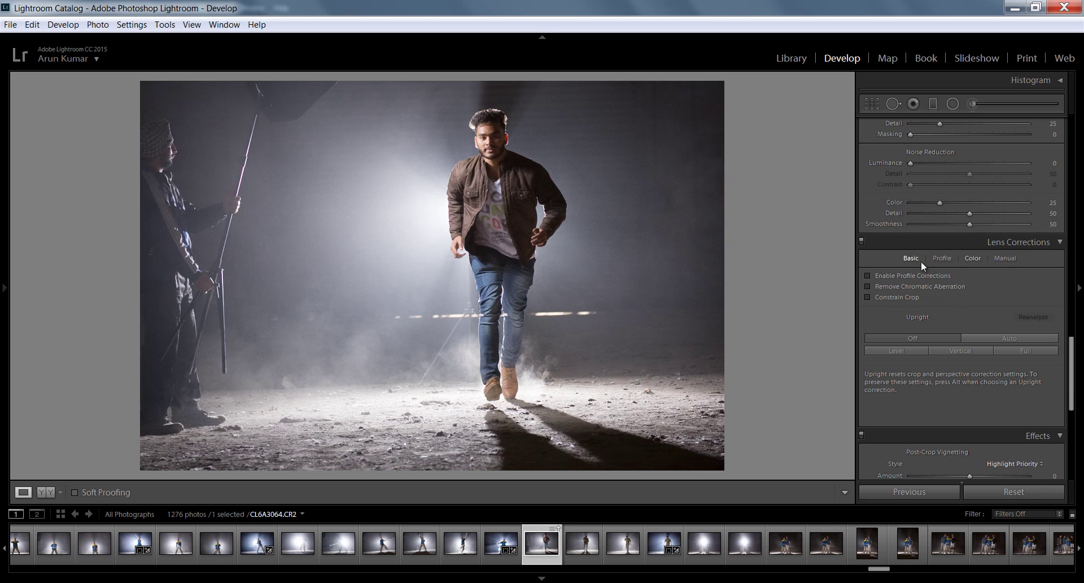
pyautogui.click(898, 275)
pyautogui.click(898, 287)
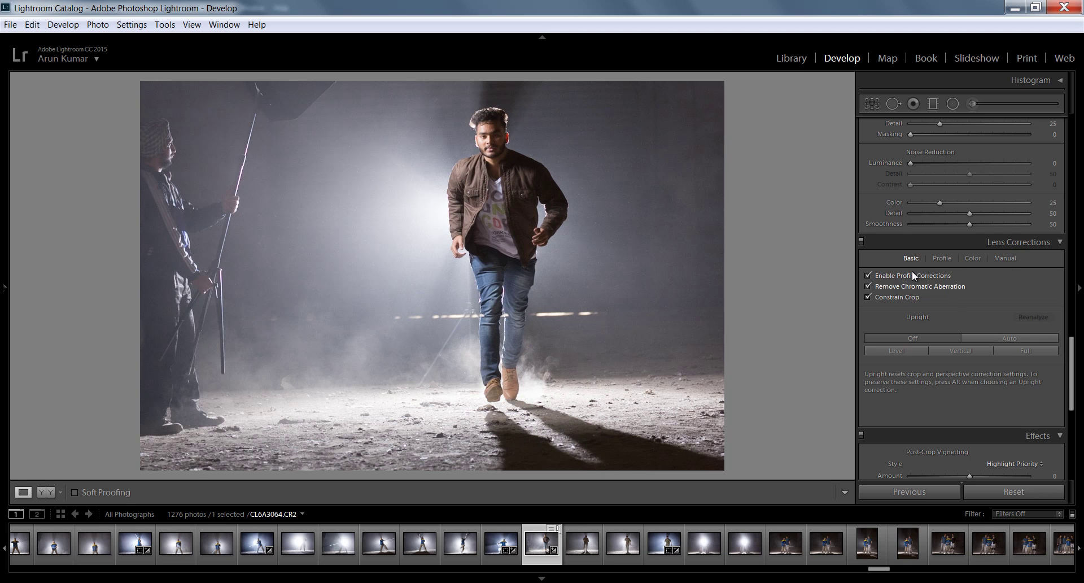
# Review the Profile, Color and Manual tabs of Lens Corrections, then return to Basic.
pyautogui.click(940, 258)
pyautogui.click(971, 258)
pyautogui.click(1006, 259)
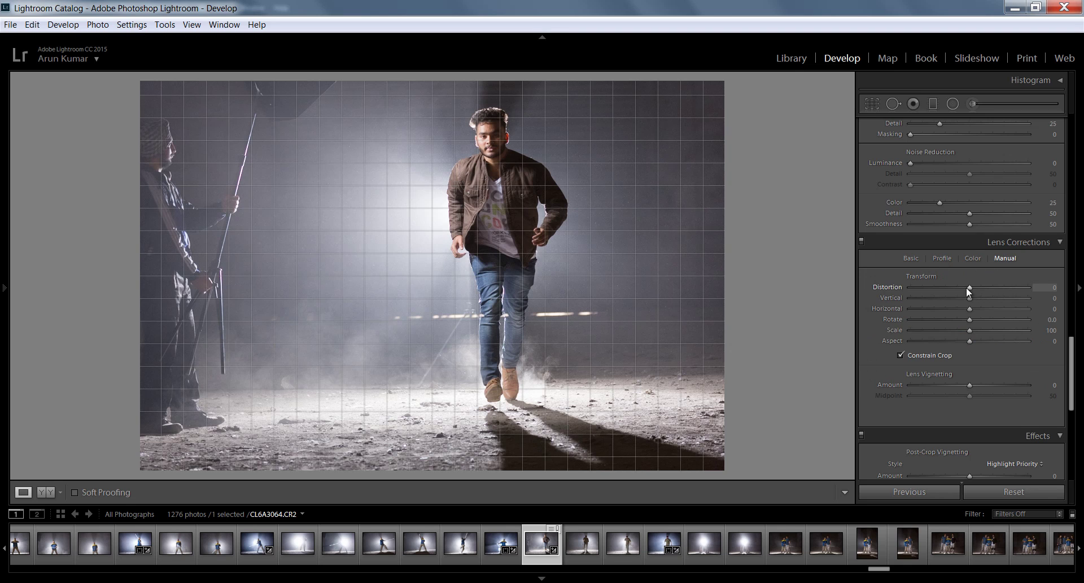
pyautogui.click(911, 258)
pyautogui.moveTo(1071, 373); pyautogui.dragTo(1060, 127)
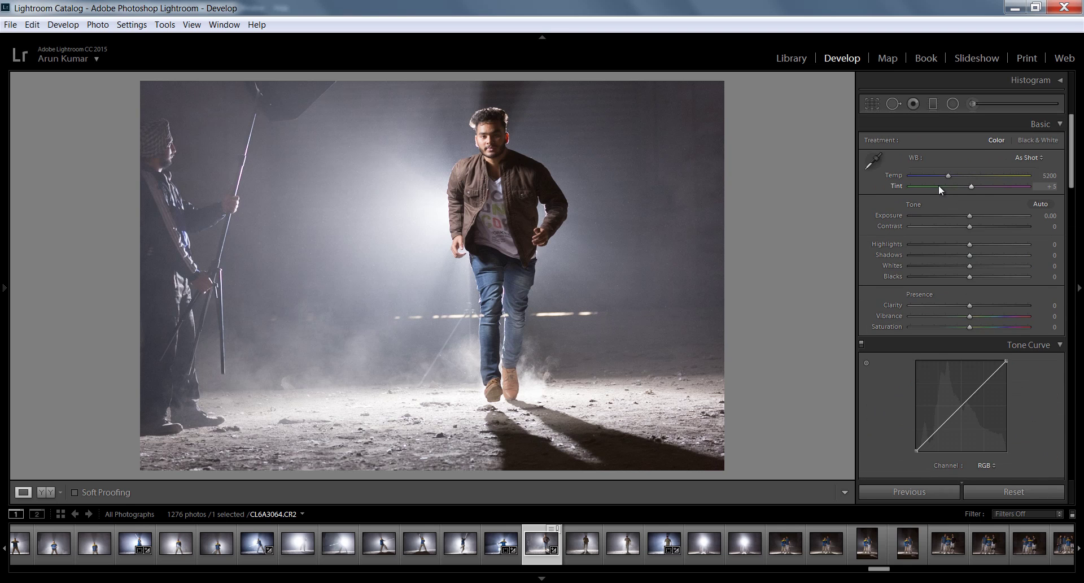
# Try Auto white balance, revert to As Shot, then cool Temp from 5200 to 4010.
pyautogui.click(1026, 159)
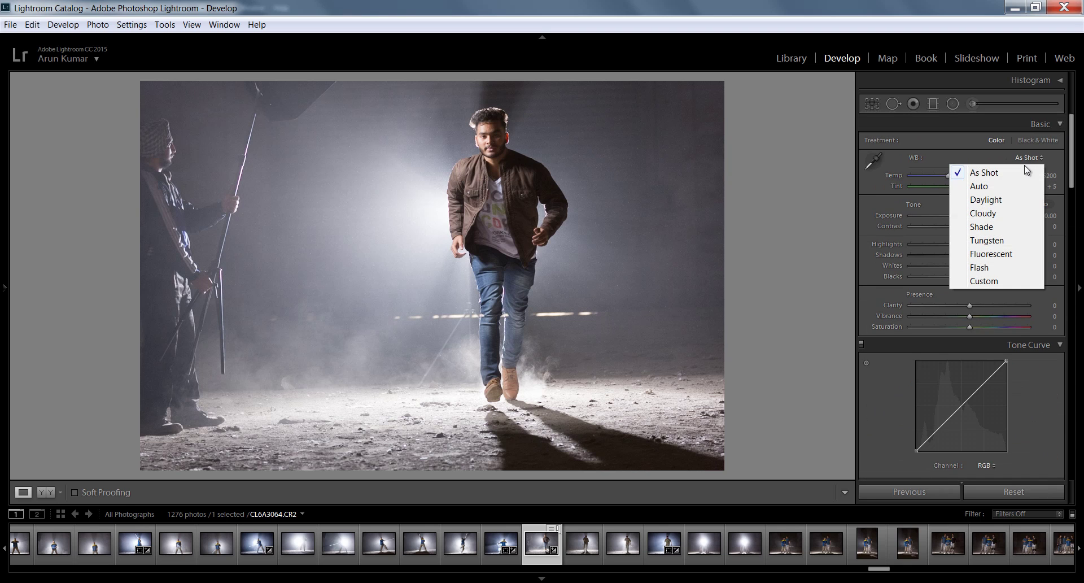
pyautogui.click(1012, 186)
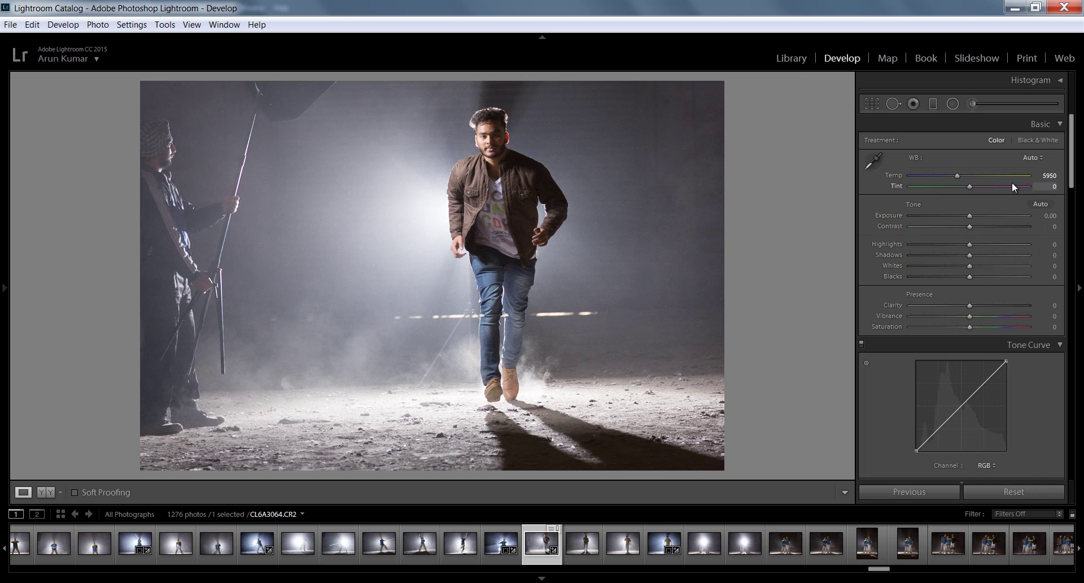
pyautogui.click(1036, 162)
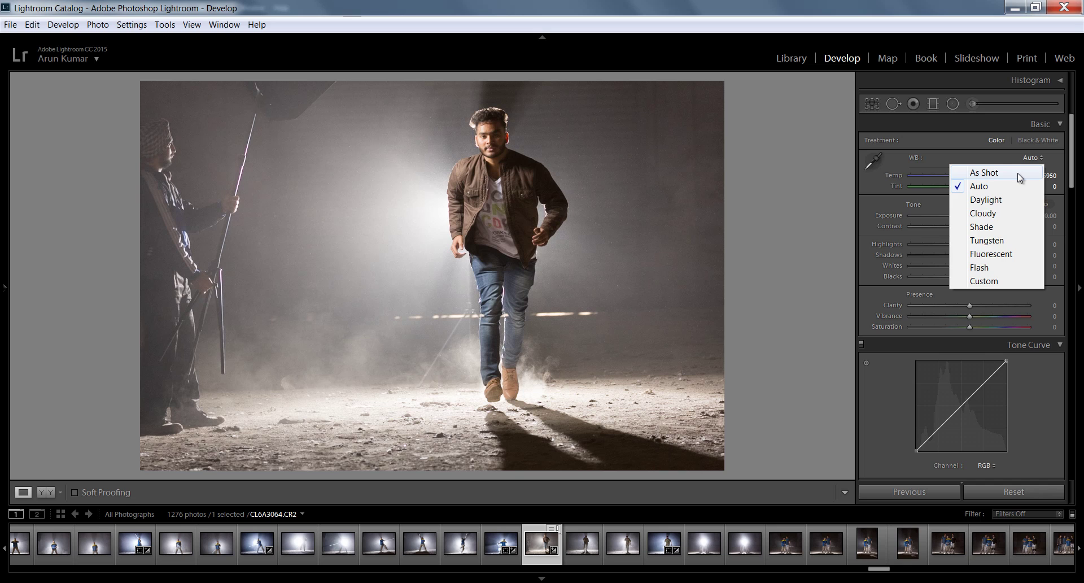
pyautogui.click(1018, 173)
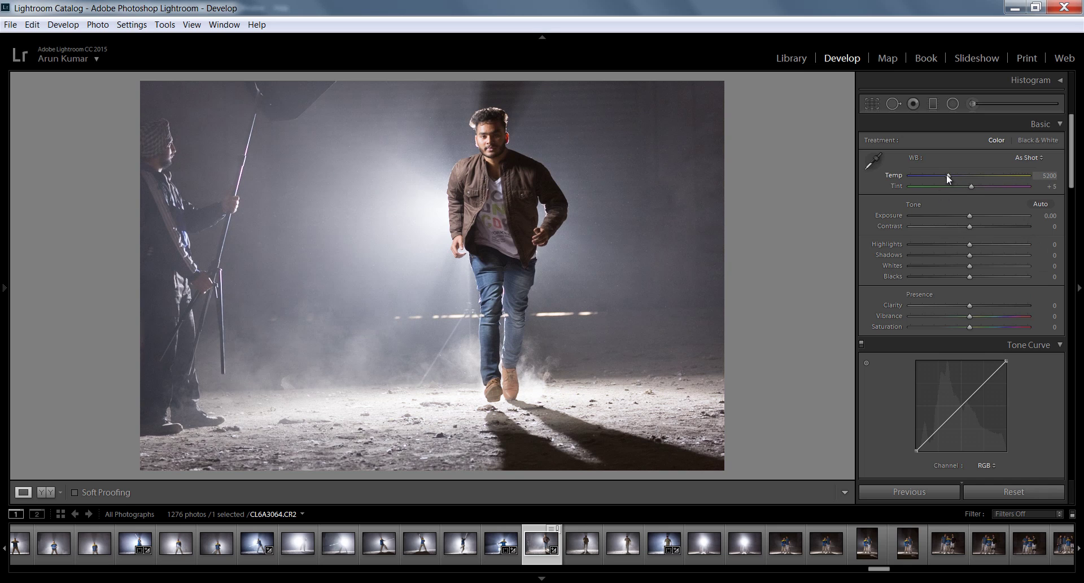
pyautogui.moveTo(947, 174); pyautogui.dragTo(933, 171)
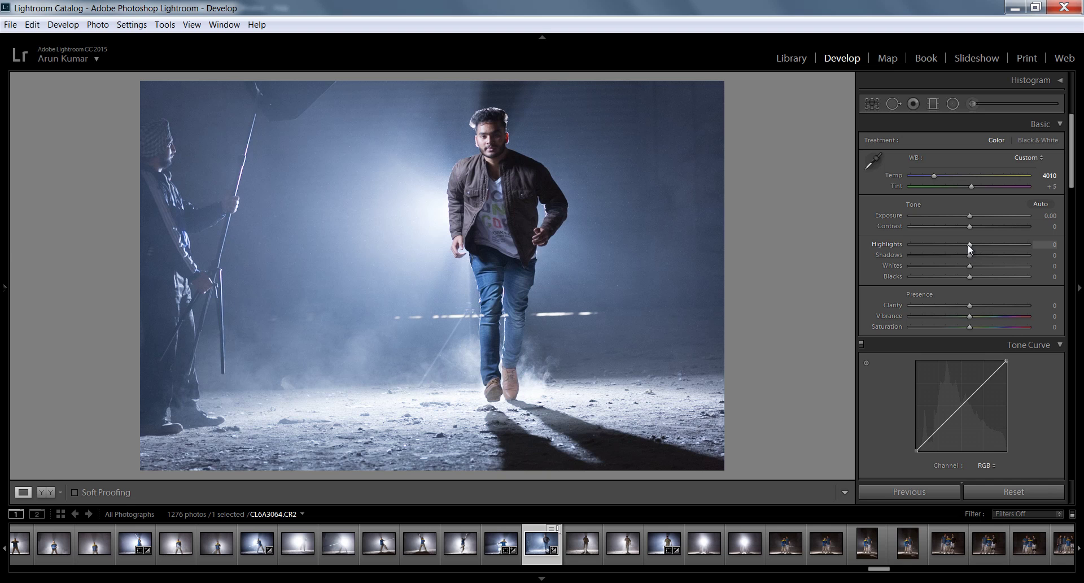
# Drag Highlights down to −100 and Shadows up to +100 in the Basic panel.
pyautogui.moveTo(969, 245); pyautogui.dragTo(856, 259)
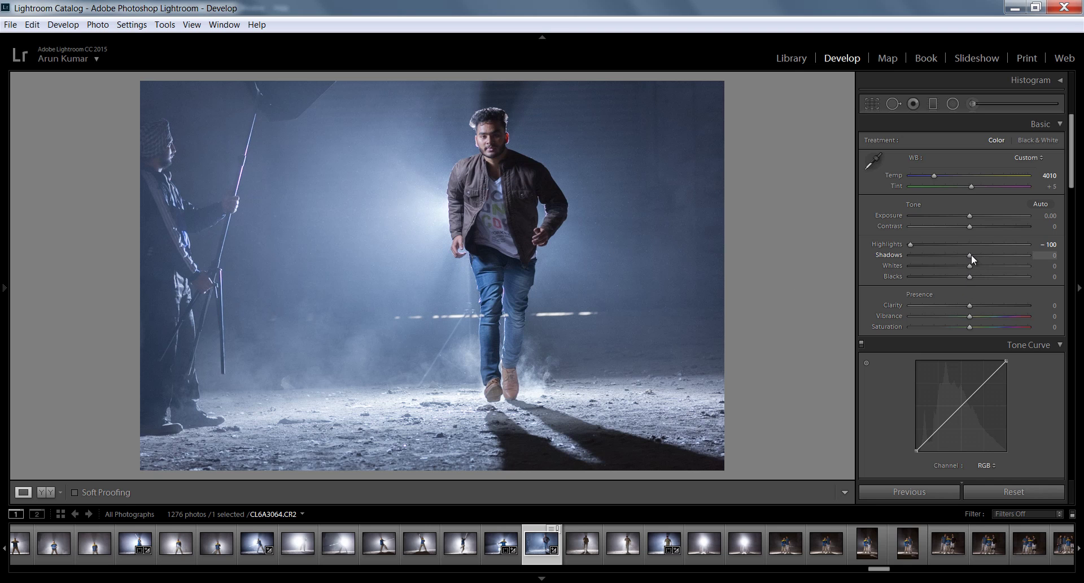
pyautogui.moveTo(987, 258); pyautogui.dragTo(1033, 260)
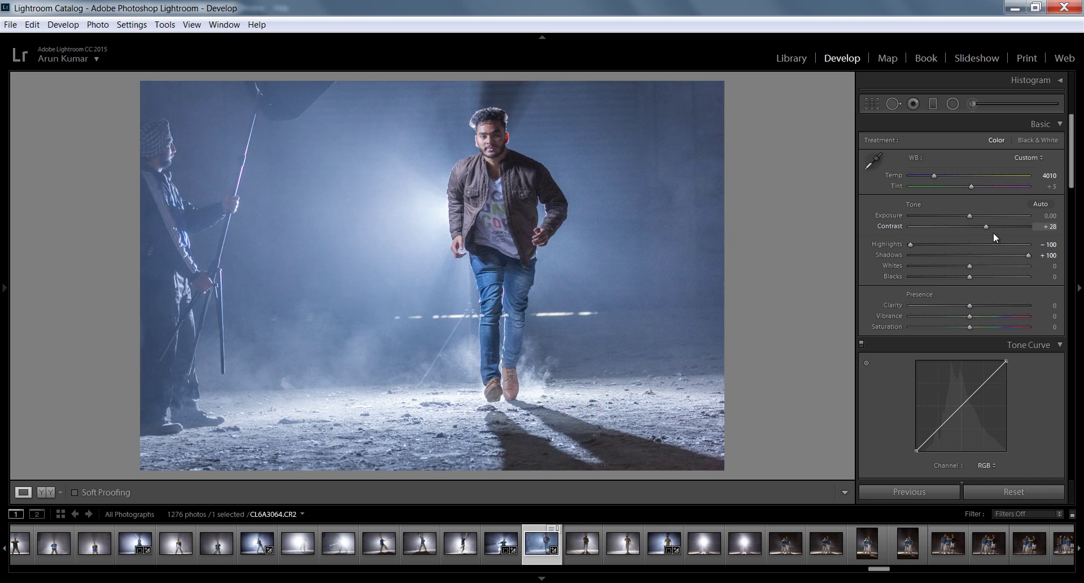
# Test higher contrast, reset Contrast to 0, and raise Whites to +78.
pyautogui.moveTo(1009, 236); pyautogui.dragTo(974, 240)
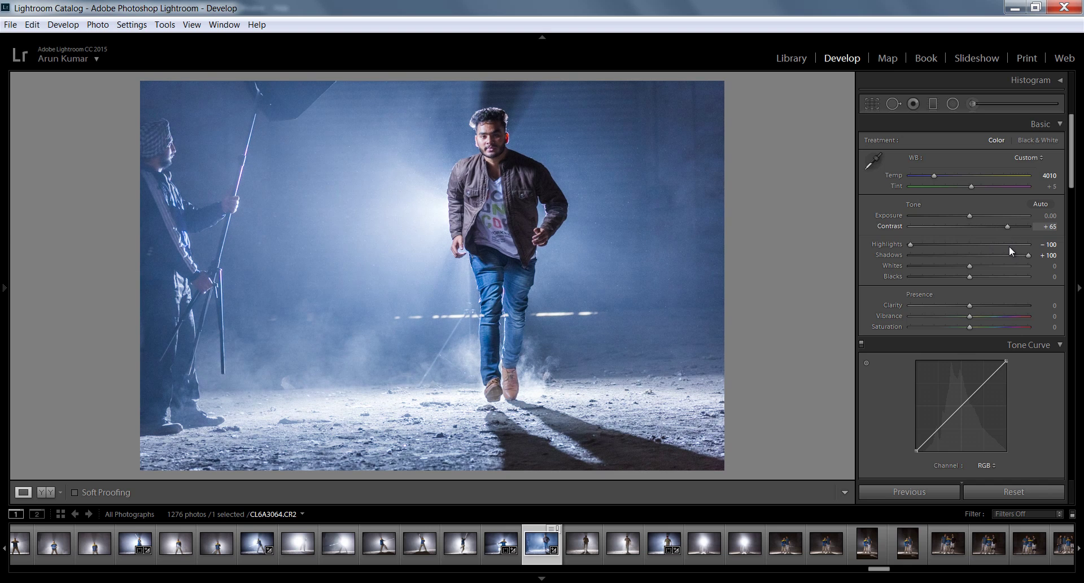
pyautogui.doubleClick(895, 226)
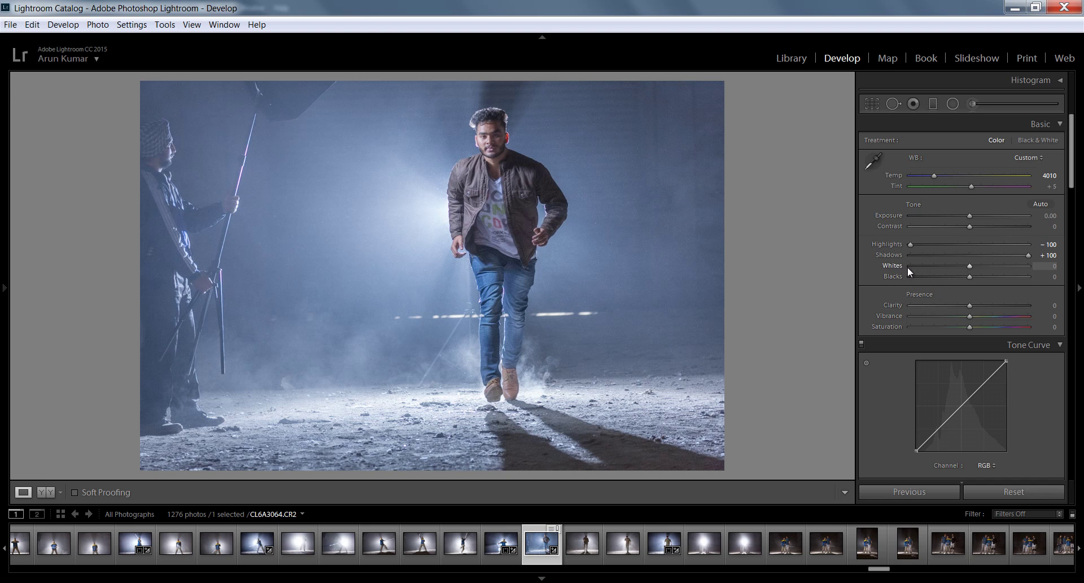
pyautogui.moveTo(970, 265); pyautogui.dragTo(1015, 277)
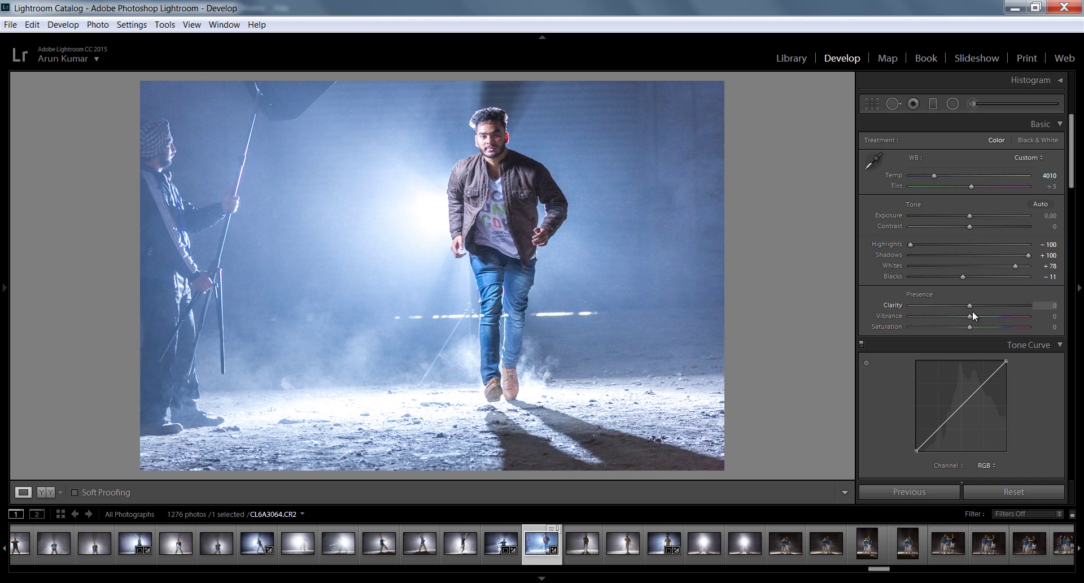
# Set Clarity to +19 and Vibrance to +22, then compare Before/After views.
pyautogui.moveTo(984, 310); pyautogui.dragTo(981, 310)
pyautogui.moveTo(1071, 144); pyautogui.dragTo(1067, 173)
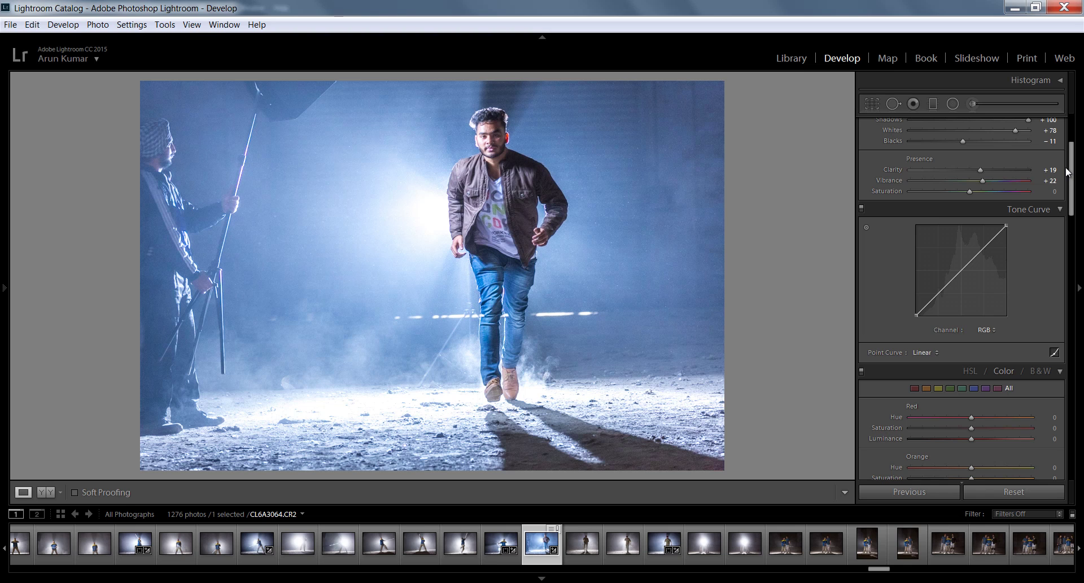
pyautogui.press('\\')
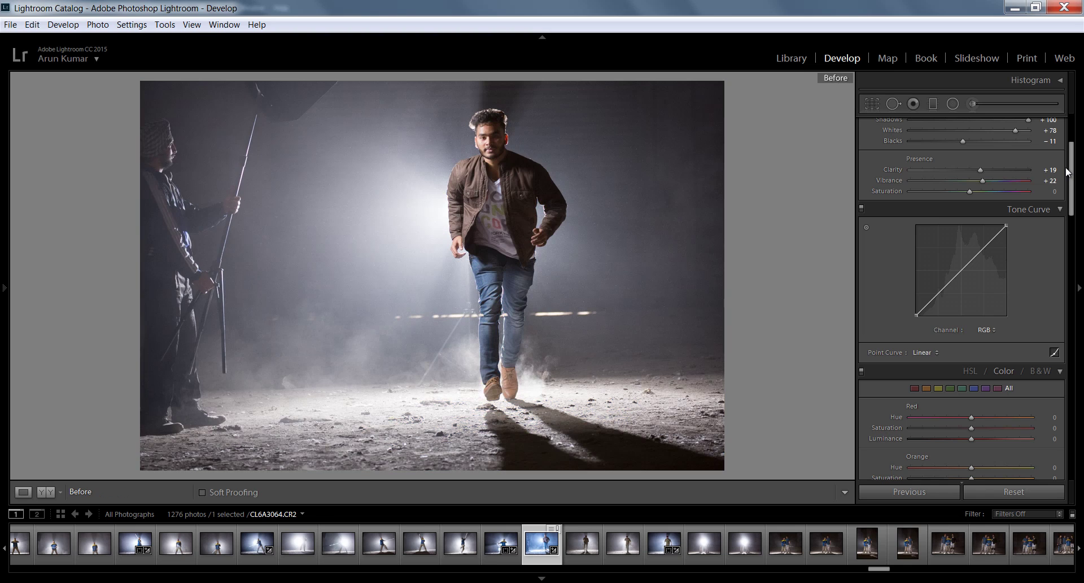
pyautogui.press('\\')
pyautogui.press('\\')
pyautogui.press('\\')
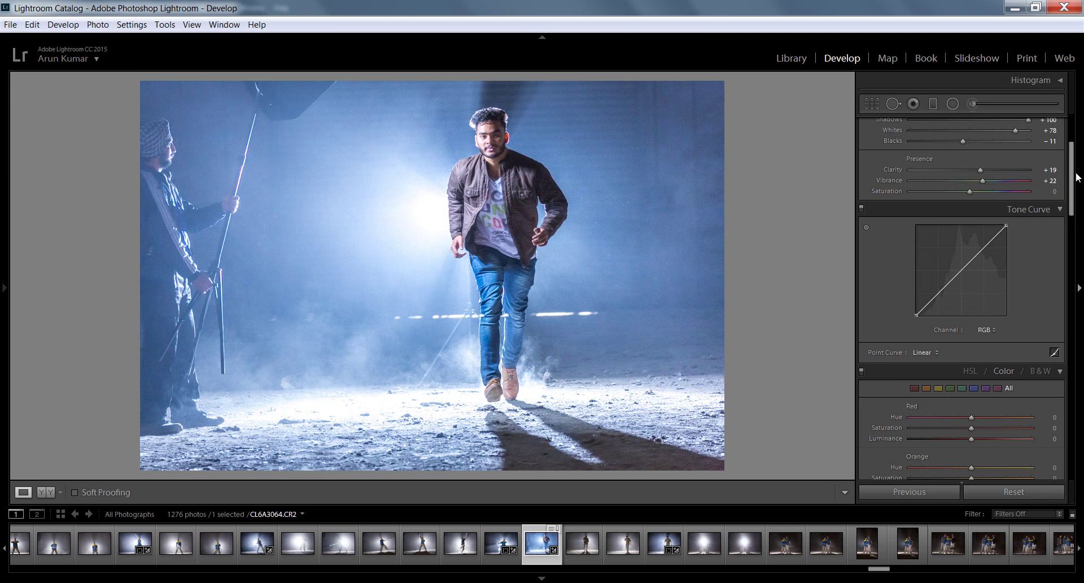
# Raise Sharpening Amount to 92, then test a darker exposure and reset Exposure to 0.
pyautogui.scroll(-15, 1041, 315)
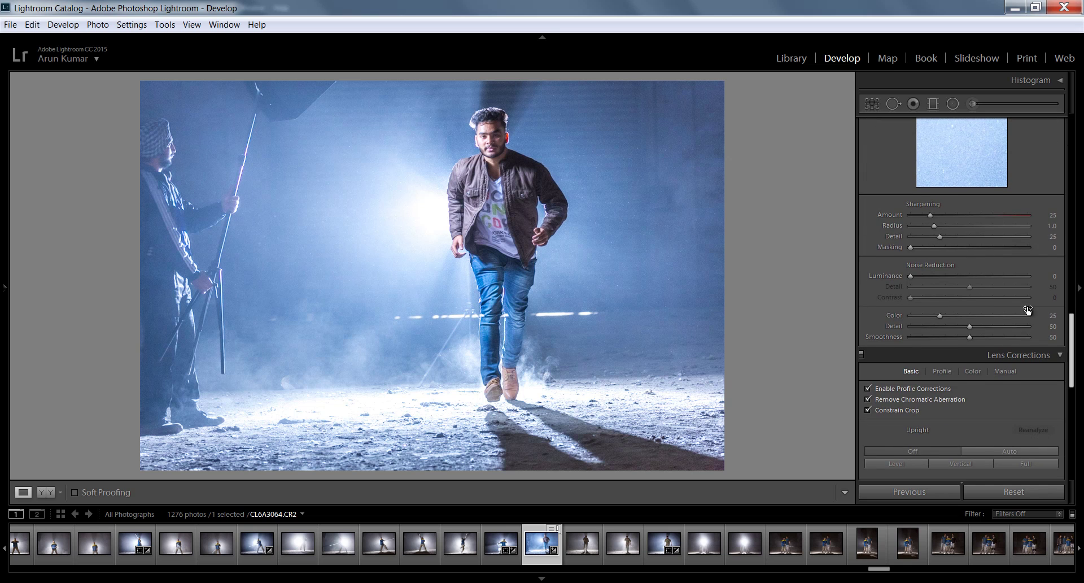
pyautogui.moveTo(931, 215); pyautogui.dragTo(960, 216)
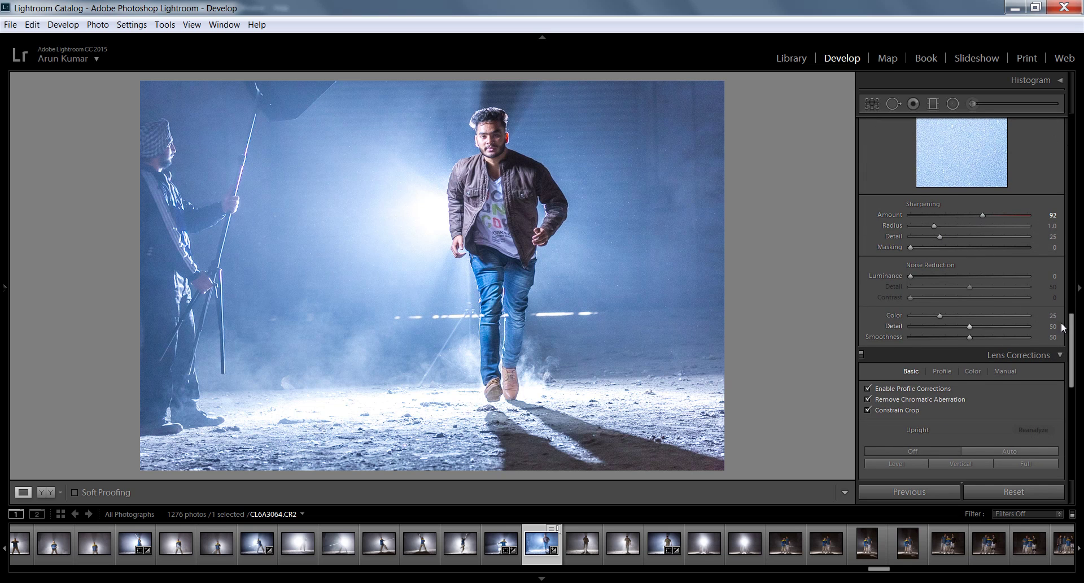
pyautogui.moveTo(1071, 321); pyautogui.dragTo(1050, 112)
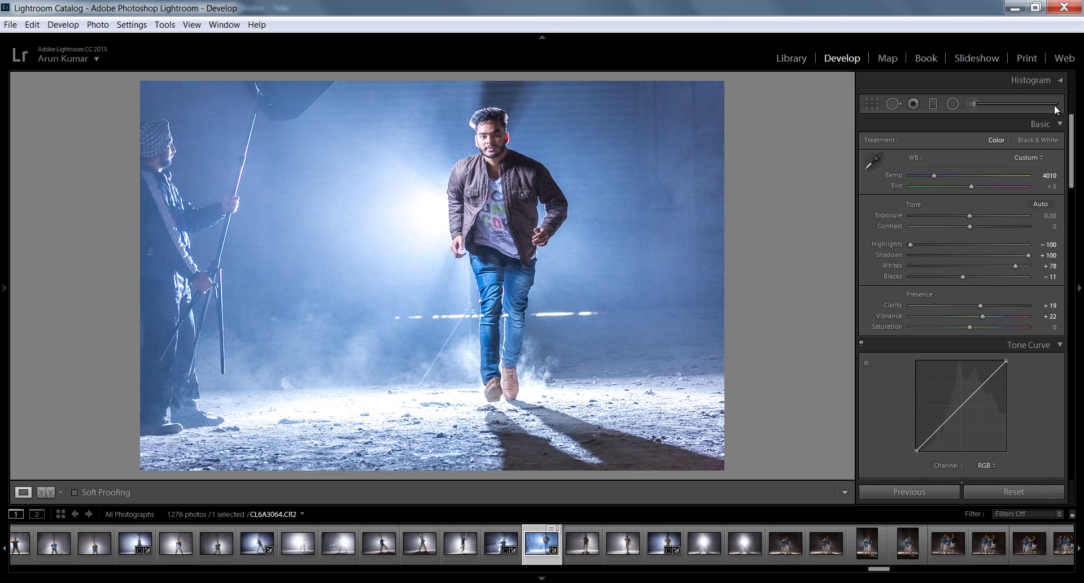
pyautogui.moveTo(1047, 216); pyautogui.dragTo(1046, 216)
pyautogui.doubleClick(891, 216)
# Export the edited photo as CL6A3064.jpg, overwriting the previous export.
pyautogui.rightClick(501, 234)
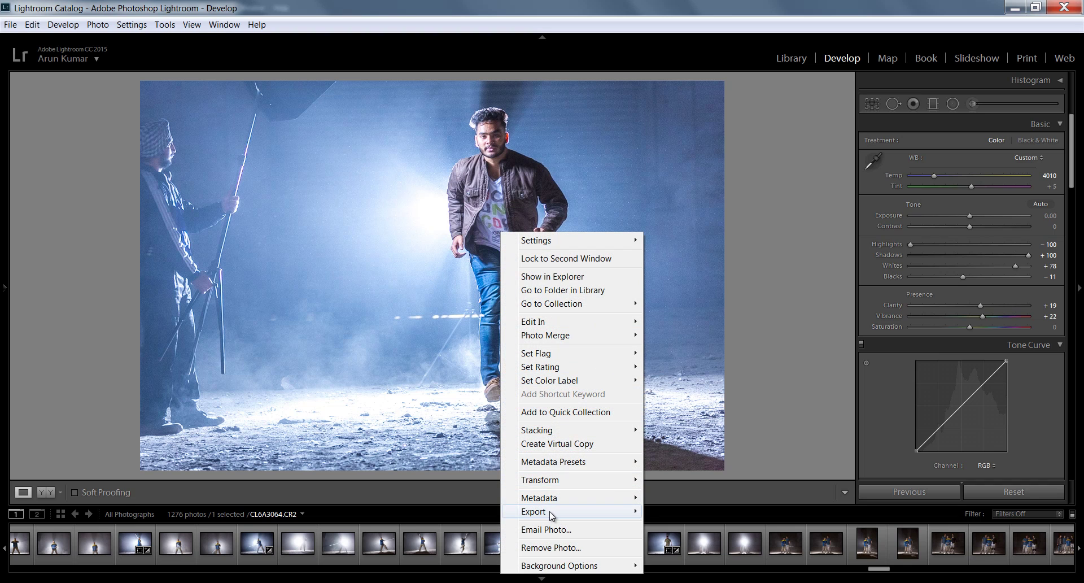
pyautogui.moveTo(551, 514)
pyautogui.click(401, 358)
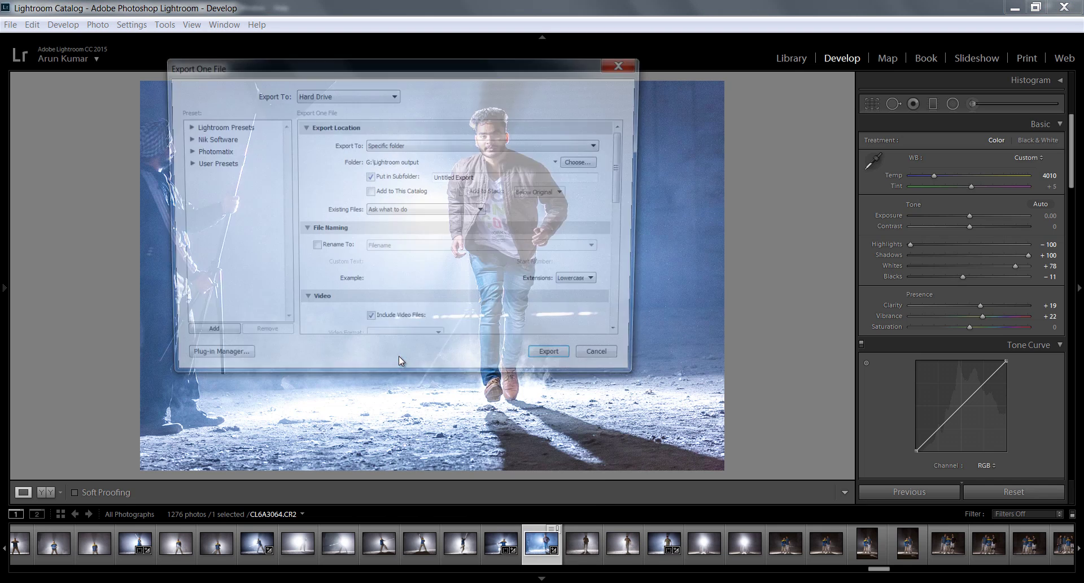
pyautogui.moveTo(626, 170)
pyautogui.mouseDown()
pyautogui.moveTo(631, 314)
pyautogui.moveTo(626, 167)
pyautogui.mouseUp()
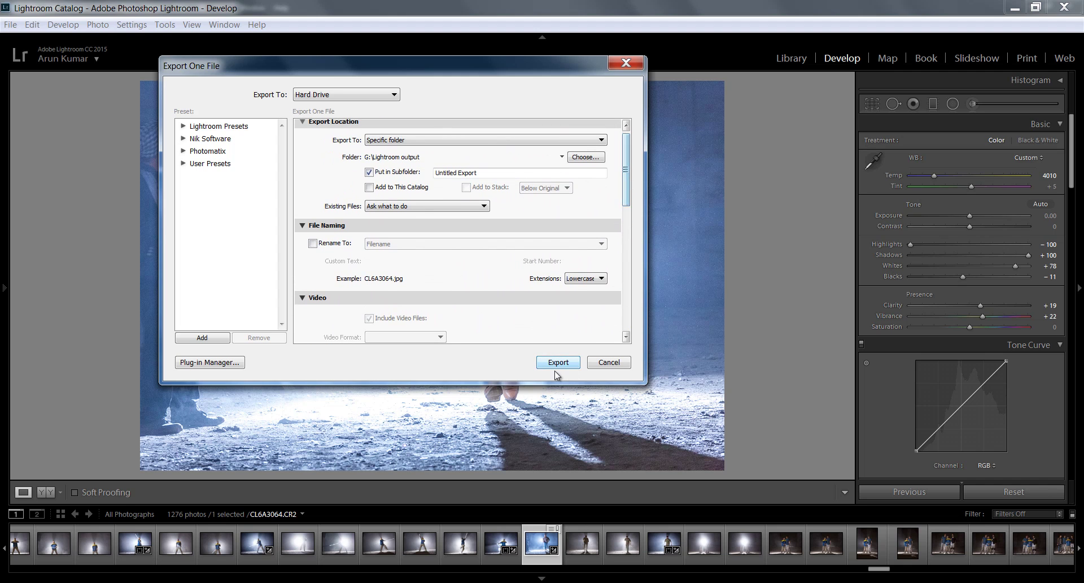
pyautogui.click(556, 362)
pyautogui.click(535, 377)
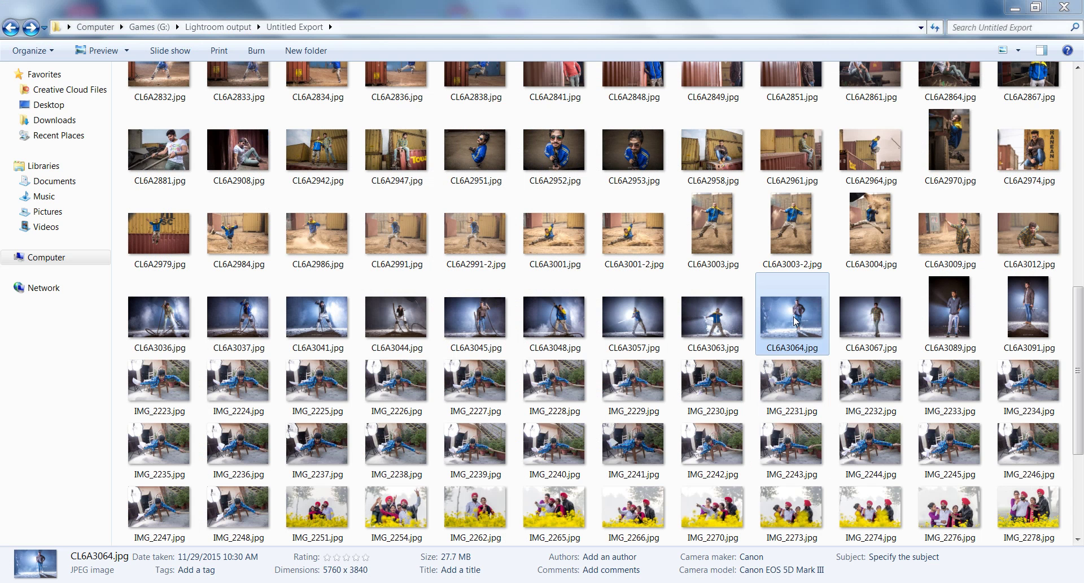
# Open the exported CL6A3064.jpg in Adobe Photoshop CC from Explorer.
pyautogui.rightClick(795, 320)
pyautogui.moveTo(667, 221)
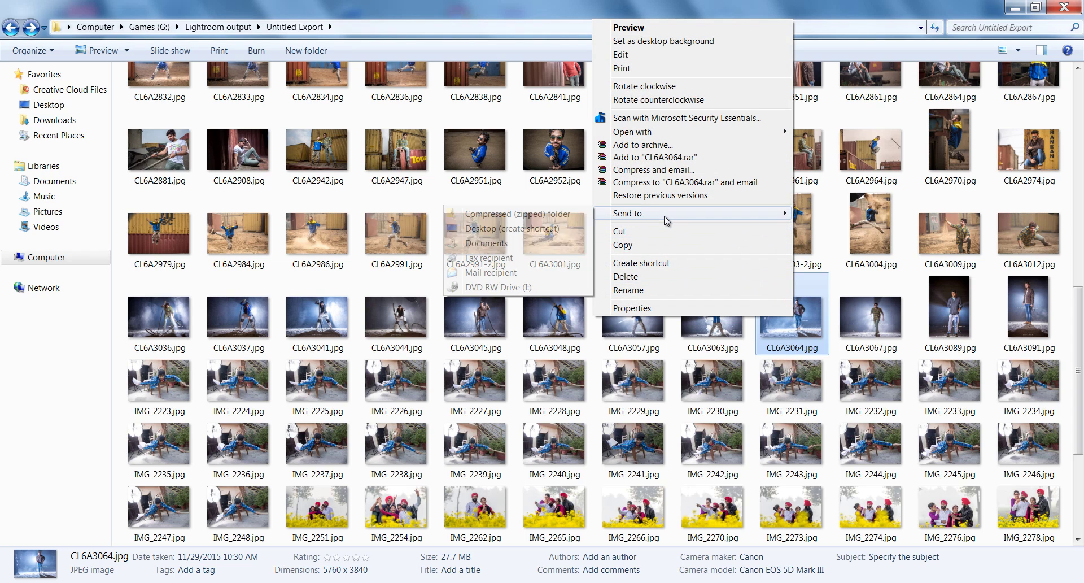
pyautogui.moveTo(666, 132)
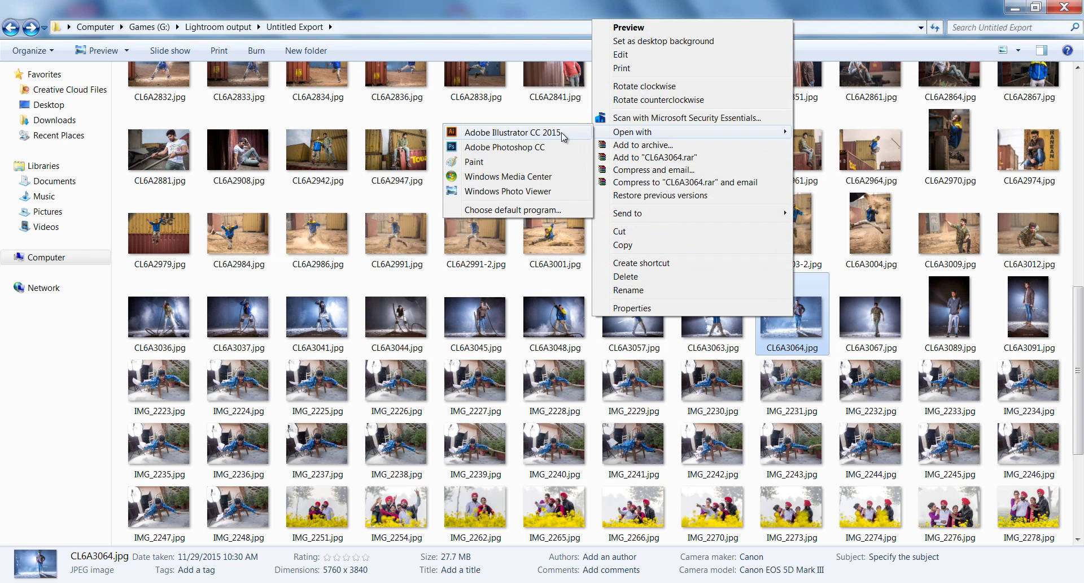
pyautogui.click(533, 148)
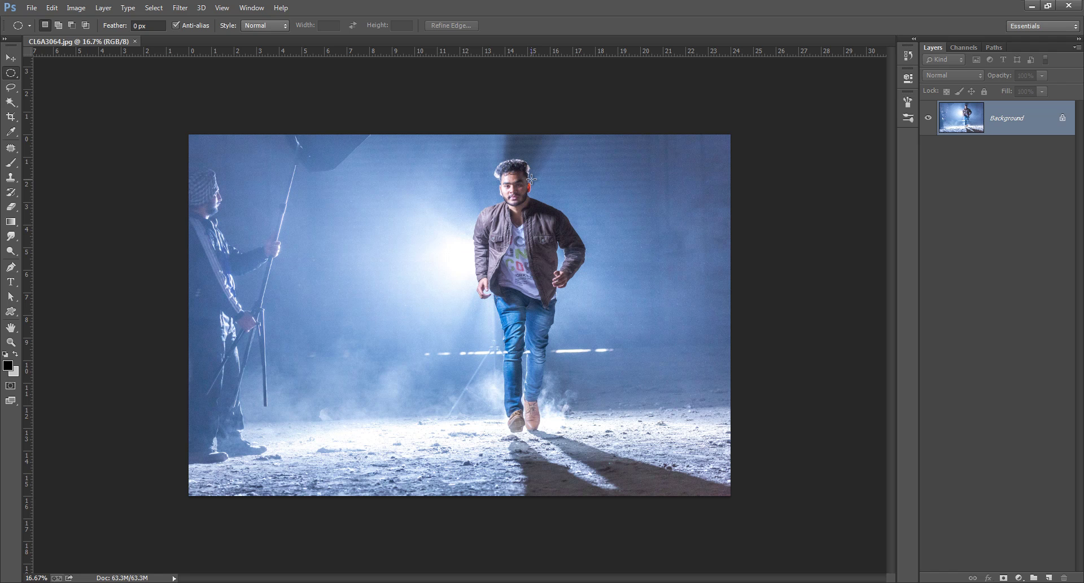
# Crop out the assistant on the left and slightly straighten CL6A3064.jpg, then commit the crop.
pyautogui.hotkey('ctrl', '+')
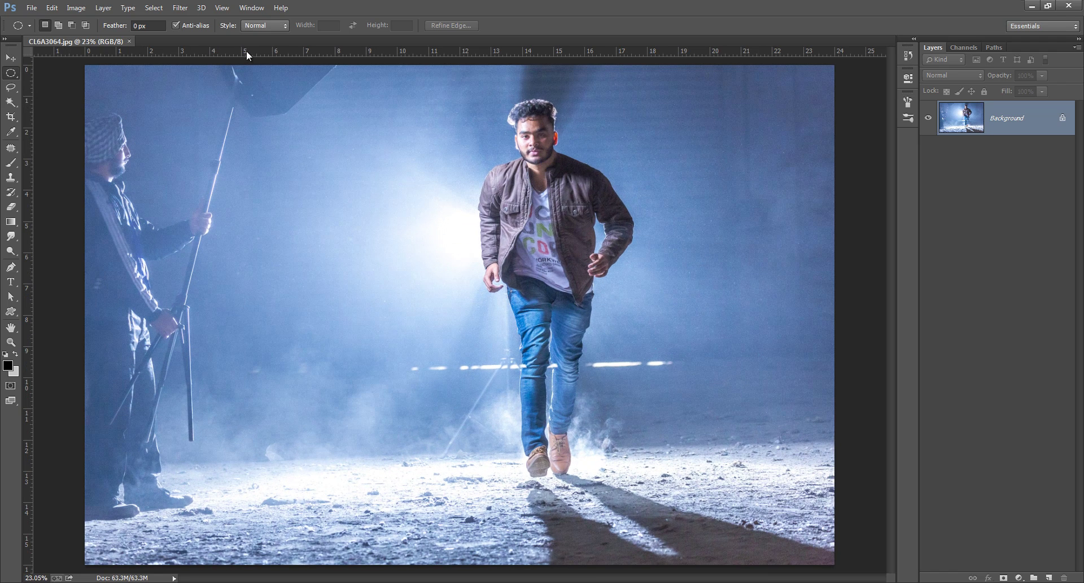
pyautogui.click(11, 117)
pyautogui.moveTo(84, 318); pyautogui.dragTo(165, 327)
pyautogui.moveTo(800, 79); pyautogui.dragTo(813, 84)
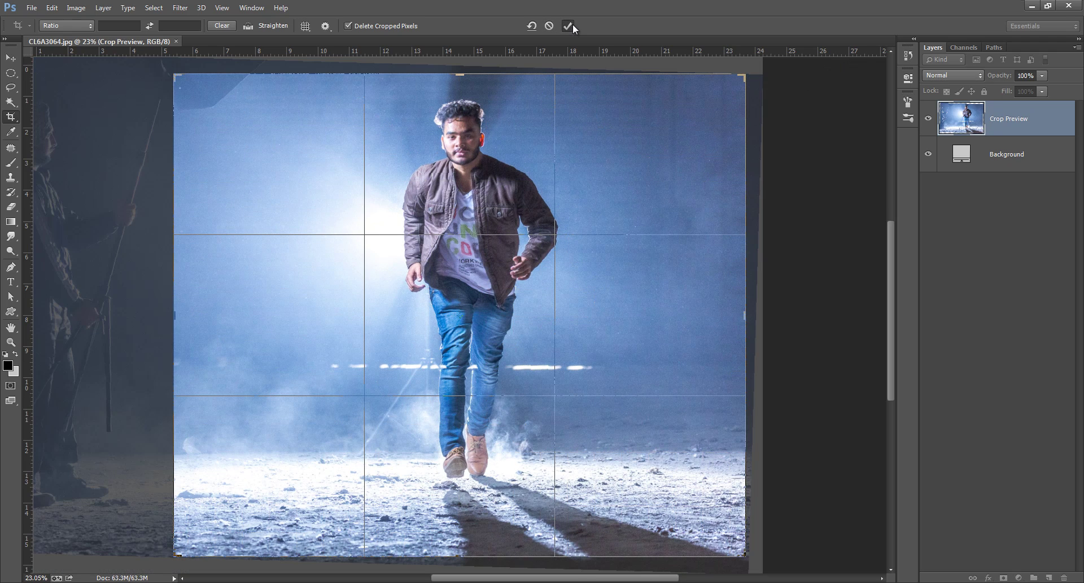
pyautogui.click(571, 26)
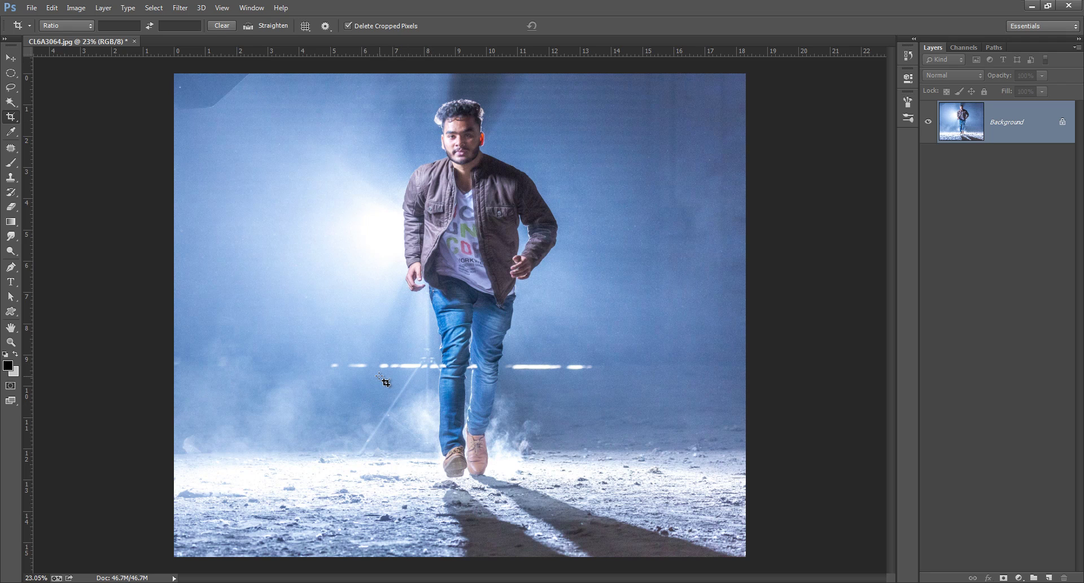
pyautogui.press('v')
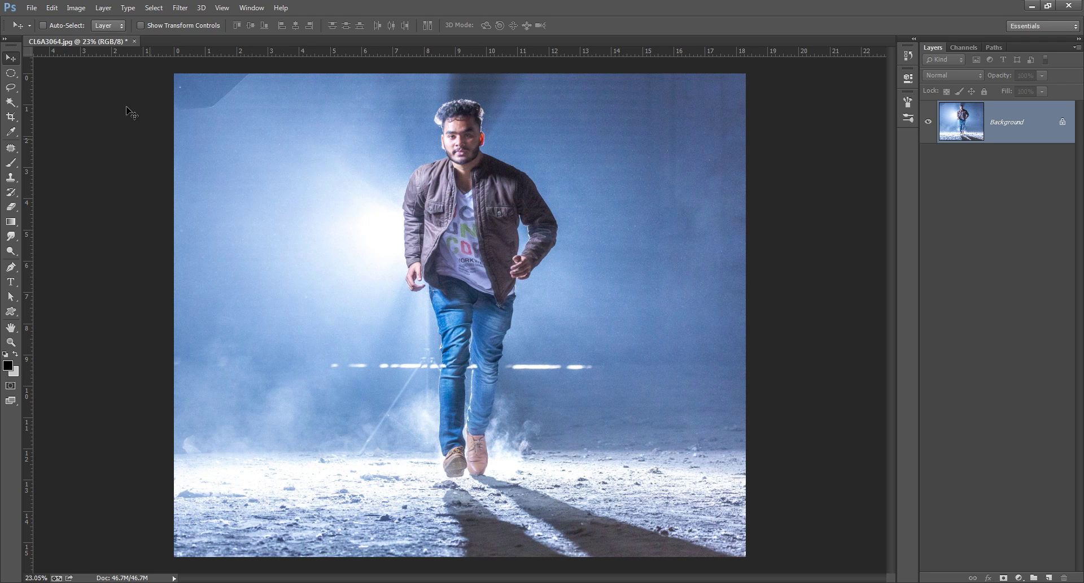
# Lasso the dark top-left fragment, Content-Aware Fill it with blue background, and deselect.
pyautogui.click(10, 87)
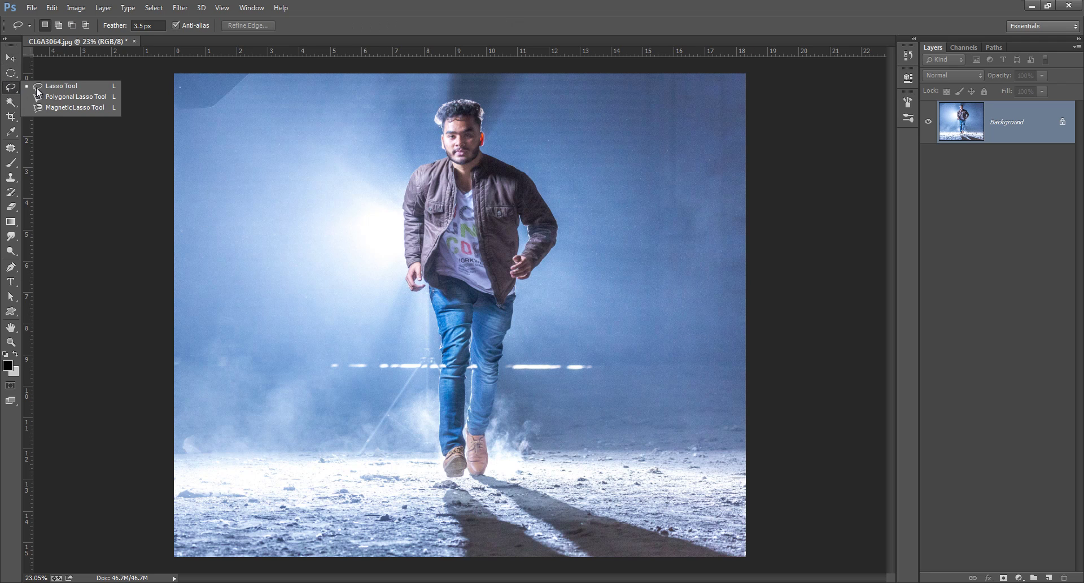
pyautogui.click(65, 90)
pyautogui.moveTo(261, 75)
pyautogui.mouseDown()
pyautogui.moveTo(237, 114)
pyautogui.moveTo(199, 138)
pyautogui.moveTo(166, 113)
pyautogui.moveTo(180, 75)
pyautogui.mouseUp()
pyautogui.click(51, 8)
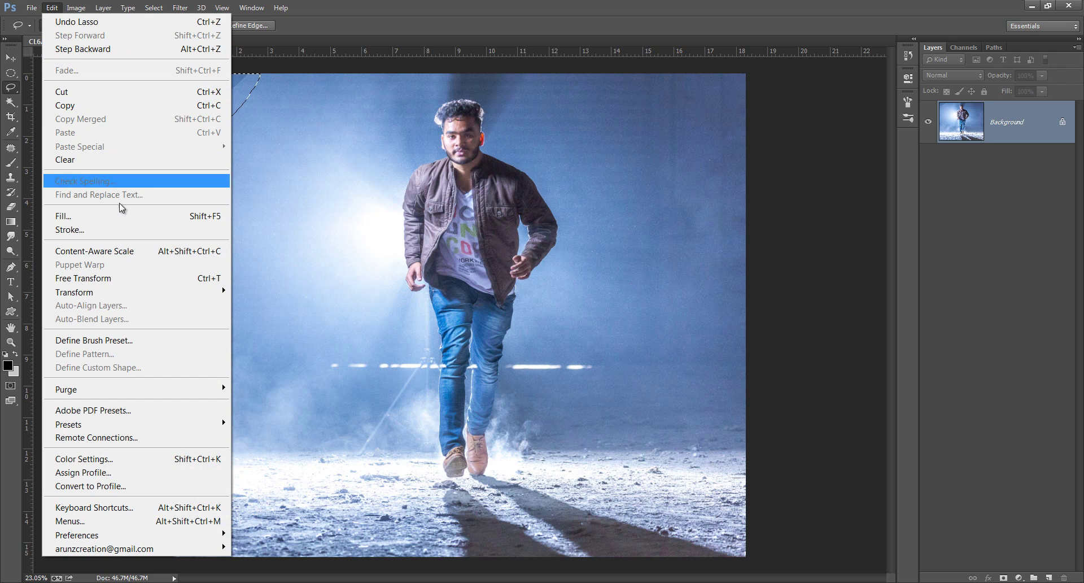
pyautogui.click(122, 215)
pyautogui.click(716, 107)
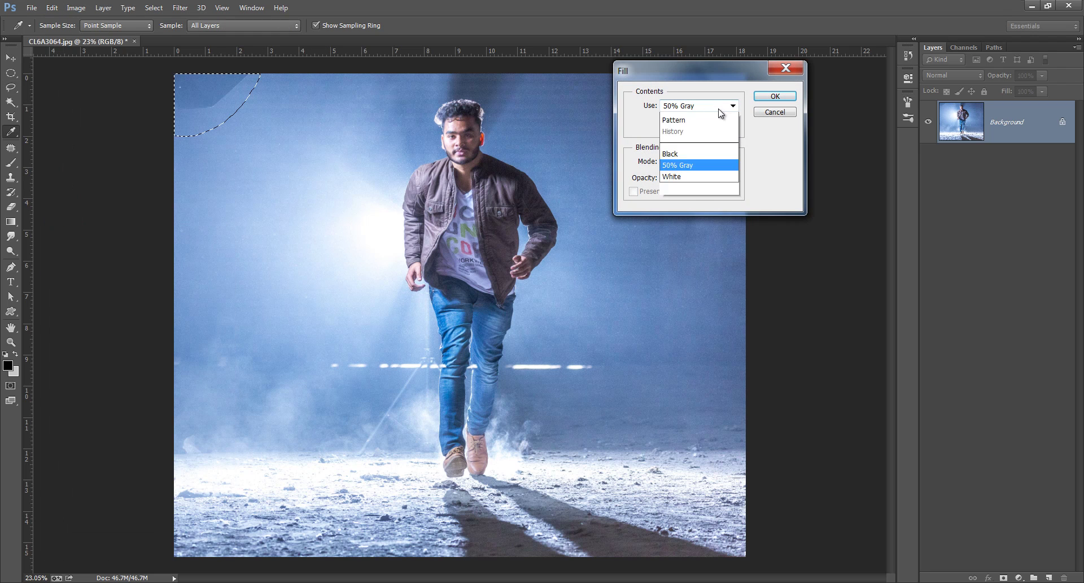
pyautogui.click(713, 162)
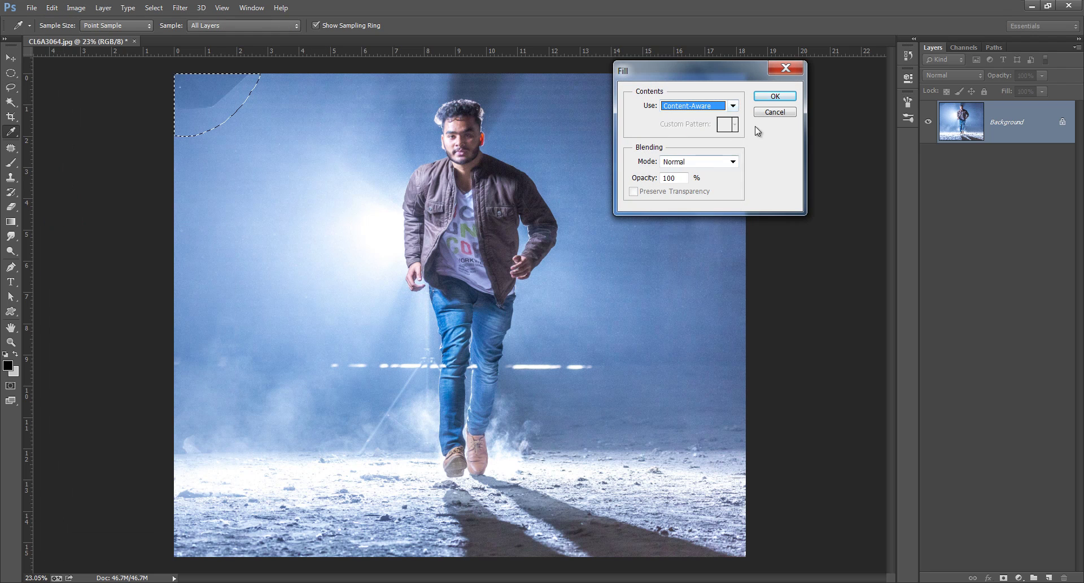
pyautogui.click(774, 97)
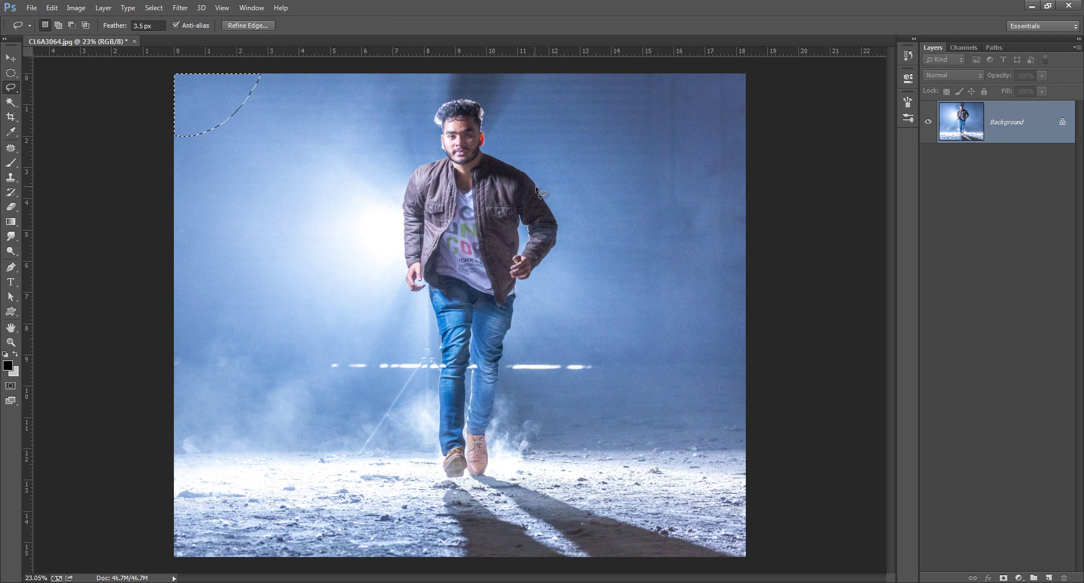
pyautogui.hotkey('ctrl', 'd')
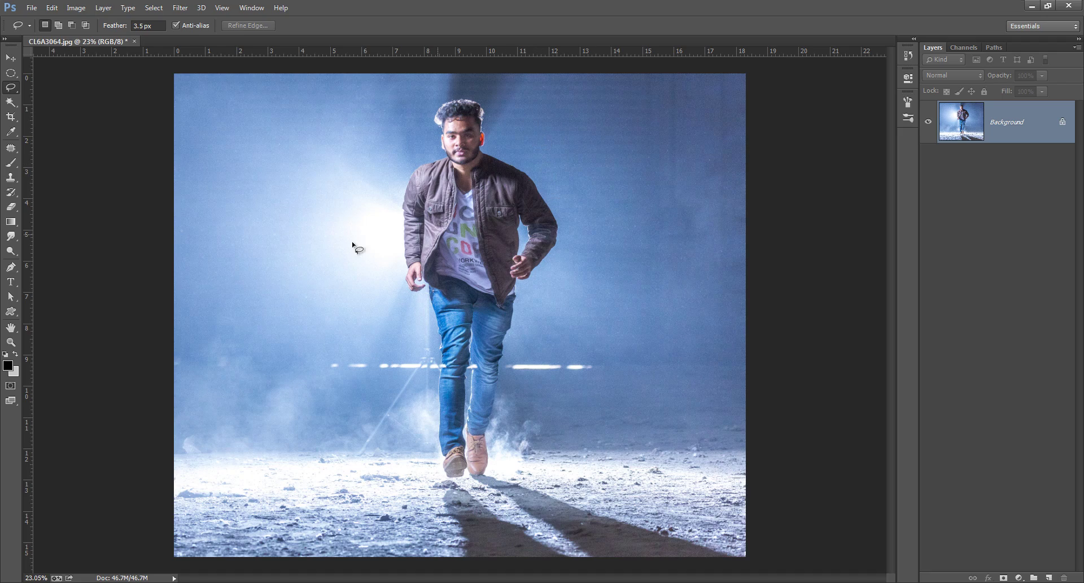
pyautogui.moveTo(358, 319)
pyautogui.mouseDown()
pyautogui.moveTo(387, 344)
pyautogui.moveTo(361, 232)
pyautogui.moveTo(347, 220)
pyautogui.mouseUp()
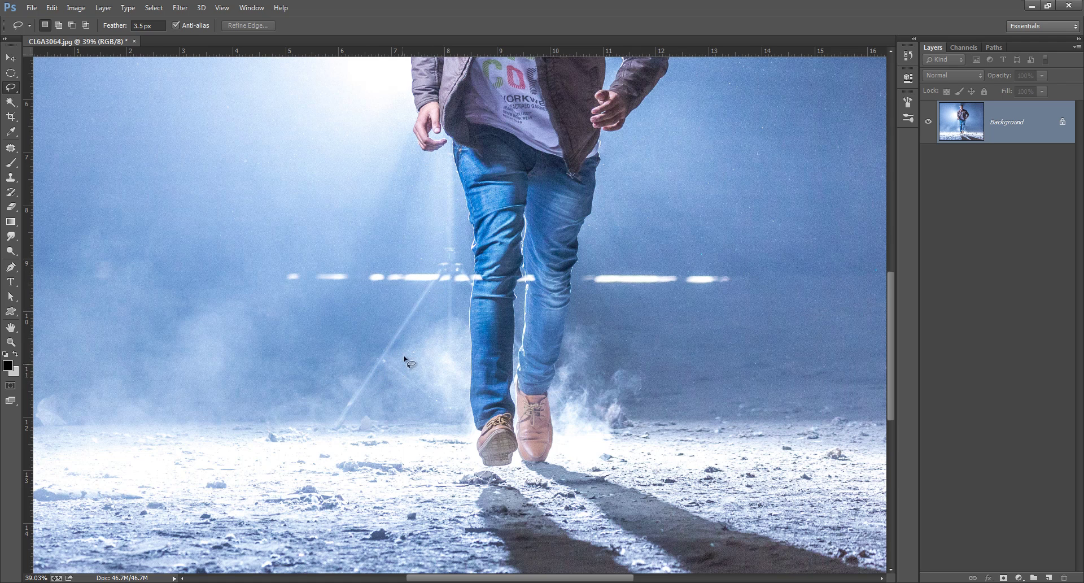
# Add a new empty layer and set up the Clone Stamp tool with a 90 brush.
pyautogui.click(1049, 578)
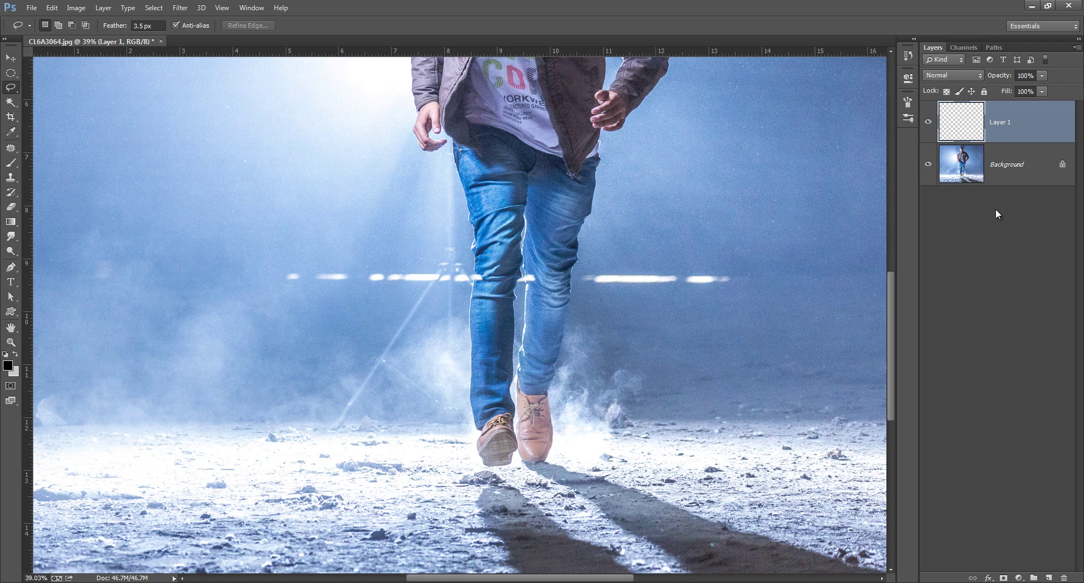
pyautogui.click(10, 177)
pyautogui.click(68, 178)
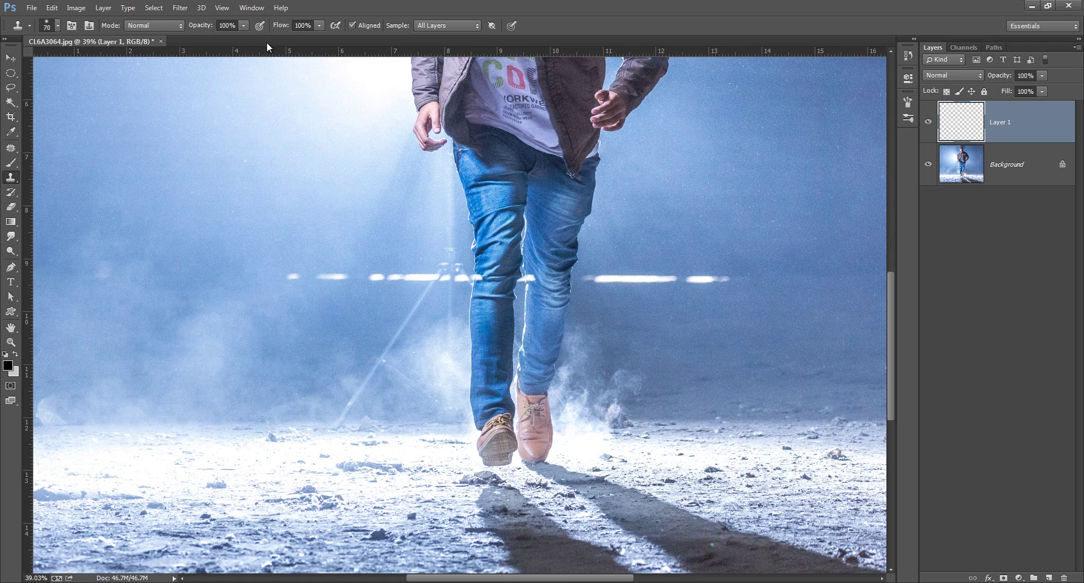
pyautogui.moveTo(357, 210); pyautogui.dragTo(369, 142)
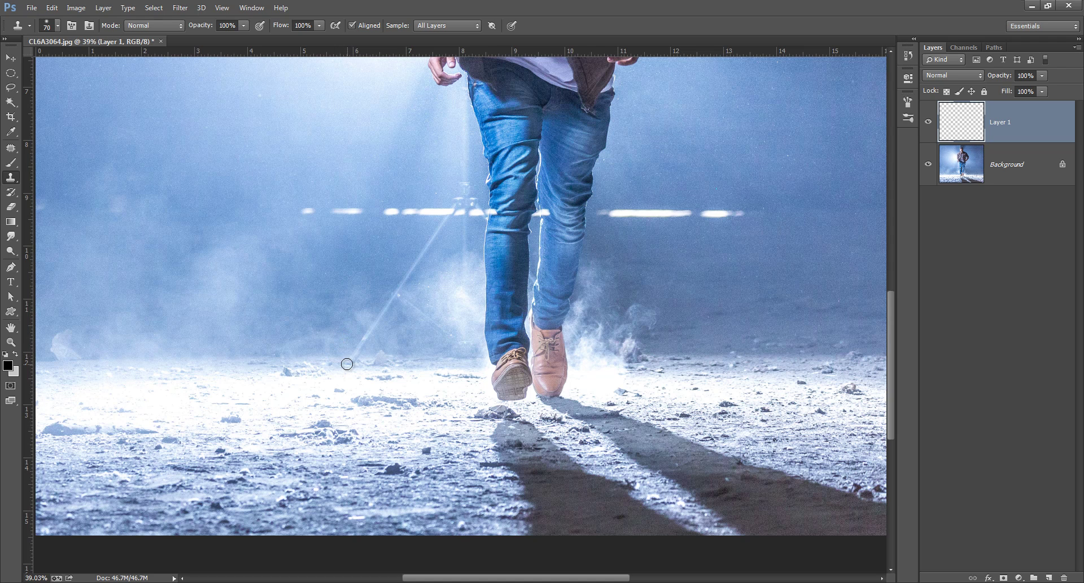
pyautogui.press(']')
pyautogui.press(']')
# Clone fog over the light stand and its beam up toward the legs.
pyautogui.keyDown('alt'); pyautogui.click(327, 346); pyautogui.keyUp('alt')
pyautogui.click(314, 261)
pyautogui.click(58, 26)
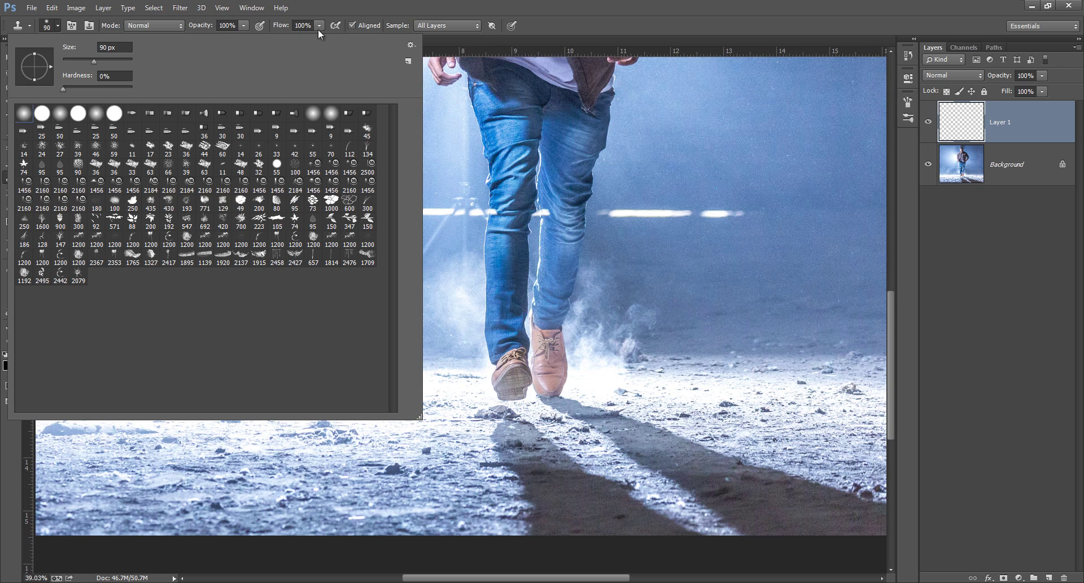
pyautogui.click(405, 8)
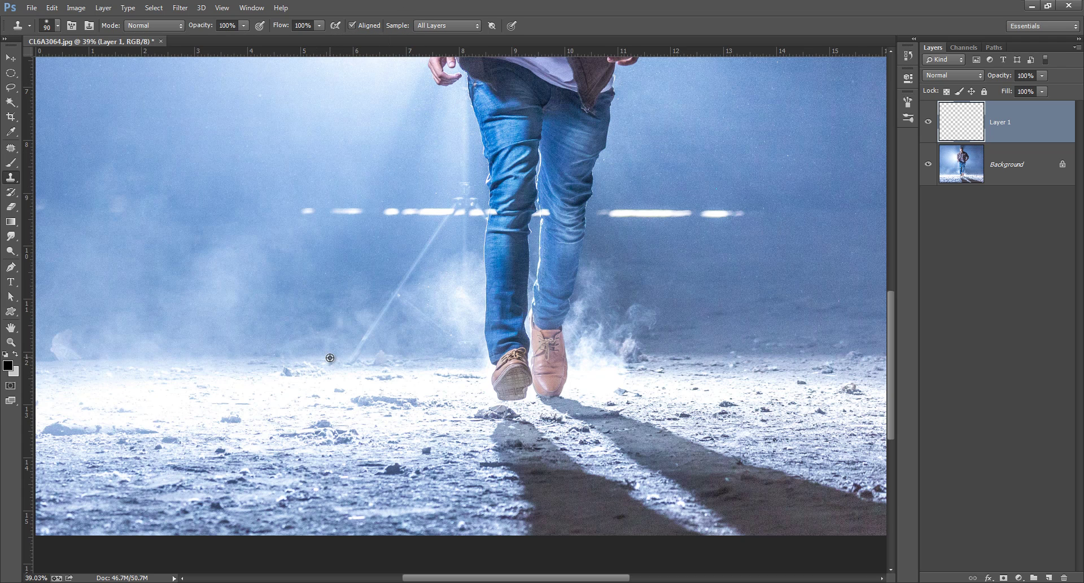
pyautogui.keyDown('alt'); pyautogui.click(328, 358); pyautogui.keyUp('alt')
pyautogui.moveTo(352, 361)
pyautogui.mouseDown()
pyautogui.moveTo(396, 292)
pyautogui.moveTo(445, 330)
pyautogui.mouseUp()
pyautogui.keyDown('alt'); pyautogui.click(399, 318); pyautogui.keyUp('alt')
pyautogui.keyDown('alt'); pyautogui.click(390, 275); pyautogui.keyUp('alt')
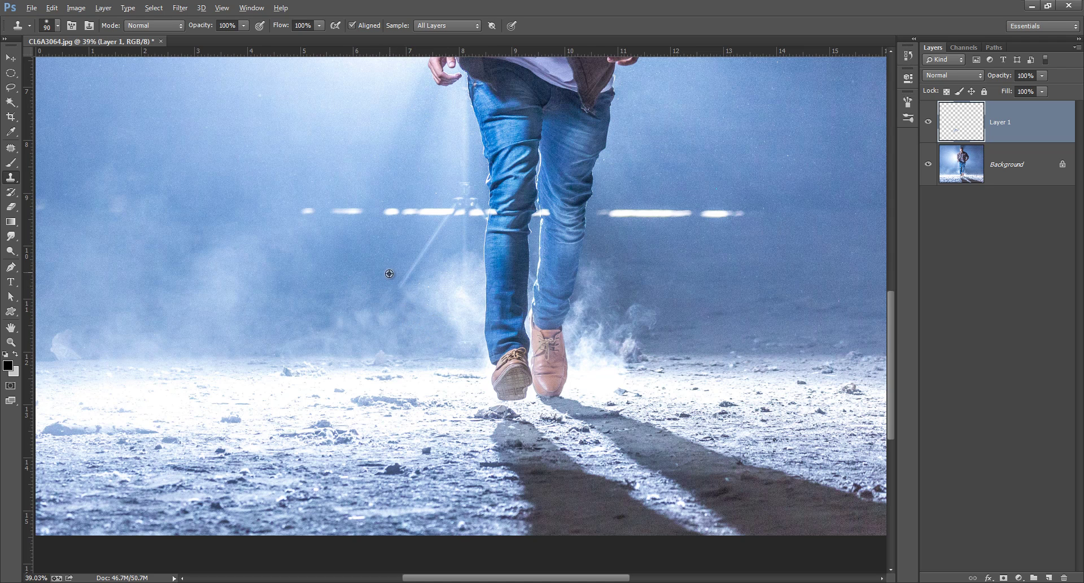
pyautogui.moveTo(399, 281); pyautogui.dragTo(445, 222)
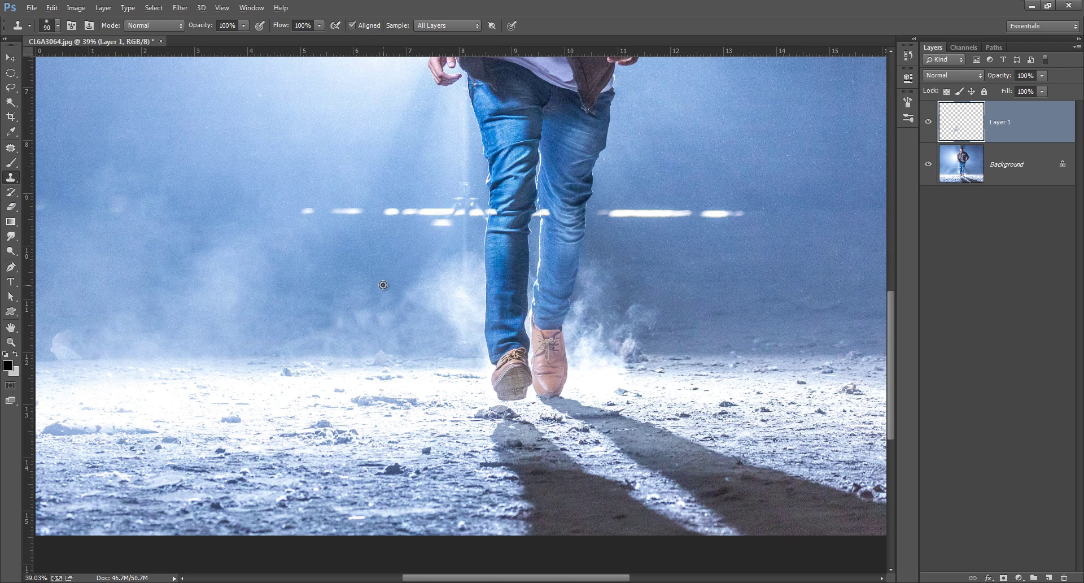
# Paint out the horizontal light streak behind the legs with sampled fog.
pyautogui.keyDown('alt'); pyautogui.click(309, 192); pyautogui.keyUp('alt')
pyautogui.moveTo(302, 208)
pyautogui.mouseDown()
pyautogui.moveTo(395, 205)
pyautogui.moveTo(415, 210)
pyautogui.moveTo(406, 222)
pyautogui.moveTo(438, 220)
pyautogui.moveTo(445, 237)
pyautogui.moveTo(425, 213)
pyautogui.moveTo(449, 209)
pyautogui.mouseUp()
pyautogui.keyDown('alt'); pyautogui.click(338, 203); pyautogui.keyUp('alt')
pyautogui.keyDown('alt'); pyautogui.click(420, 232); pyautogui.keyUp('alt')
pyautogui.keyDown('alt'); pyautogui.click(407, 235); pyautogui.keyUp('alt')
pyautogui.keyDown('alt'); pyautogui.click(439, 184); pyautogui.keyUp('alt')
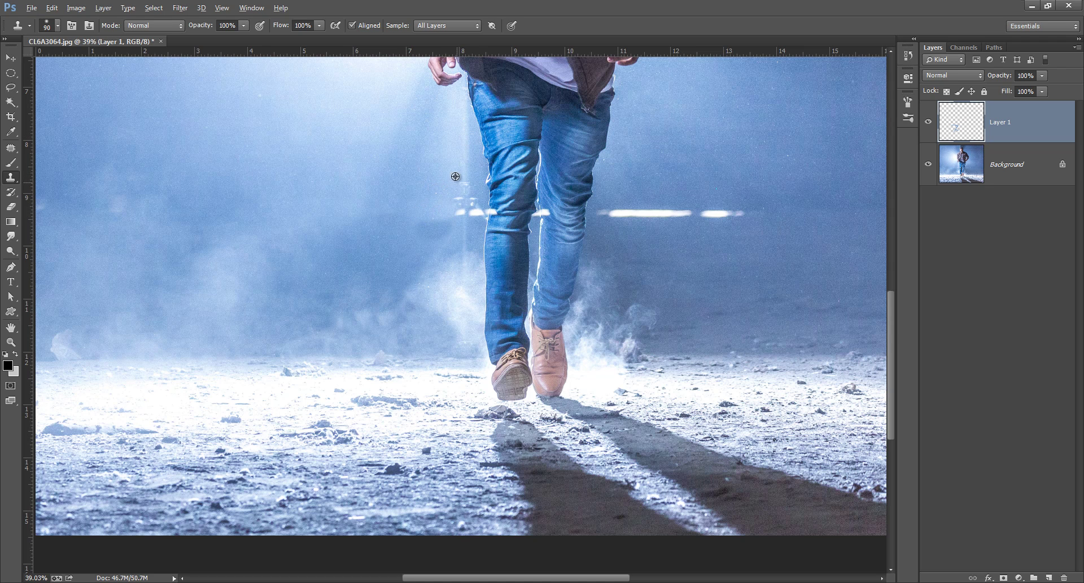
pyautogui.moveTo(461, 193); pyautogui.dragTo(468, 211)
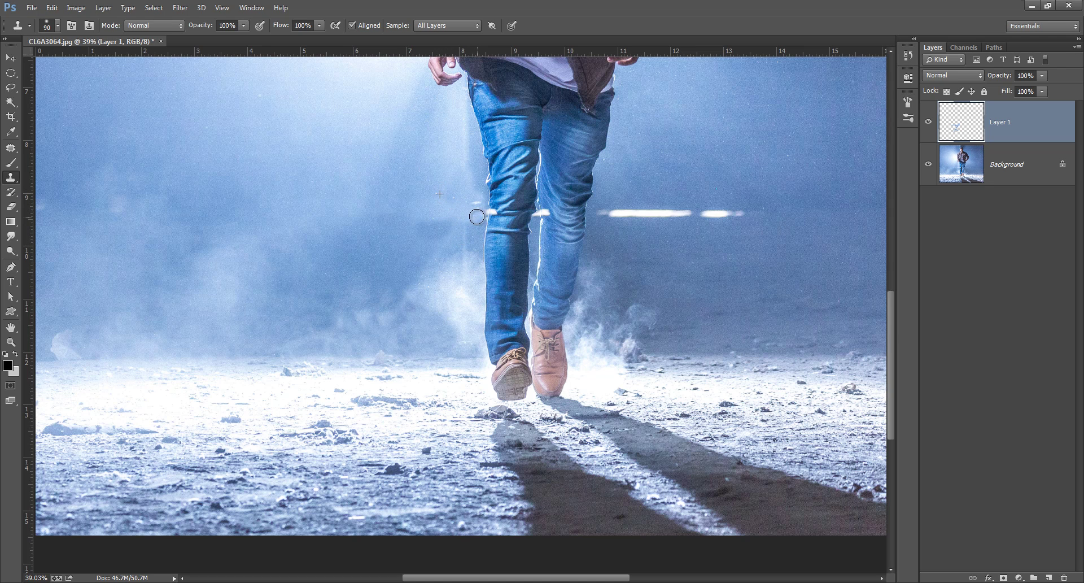
# Retouch the right knee's denim, then with a 70 brush clear the streak end near the jeans.
pyautogui.keyDown('alt'); pyautogui.click(501, 201); pyautogui.keyUp('alt')
pyautogui.click(551, 224)
pyautogui.moveTo(550, 224); pyautogui.dragTo(556, 208)
pyautogui.press('[')
pyautogui.press('[')
pyautogui.keyDown('alt'); pyautogui.click(623, 211); pyautogui.keyUp('alt')
pyautogui.moveTo(613, 218)
pyautogui.mouseDown()
pyautogui.moveTo(605, 215)
pyautogui.moveTo(751, 213)
pyautogui.mouseUp()
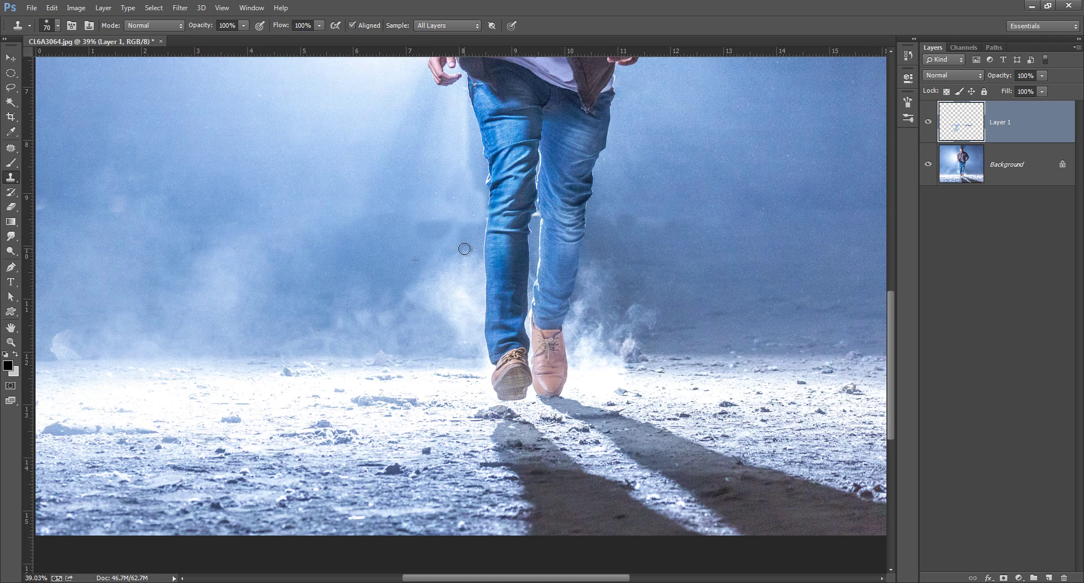
pyautogui.scroll(-5, 458, 291)
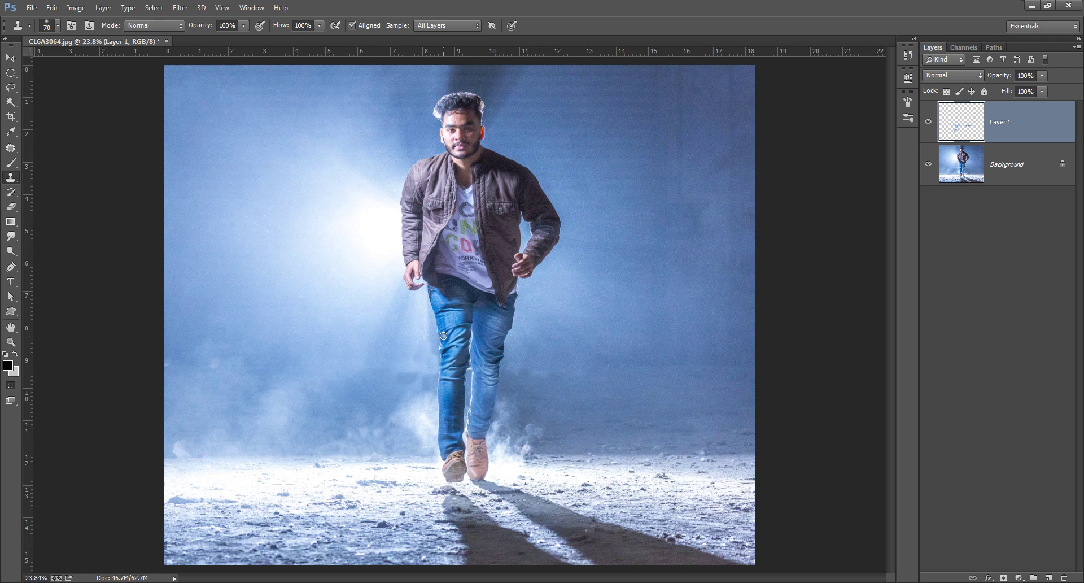
# Toggle Layer 1 off and on to compare, then stamp visible layers with Ctrl+Alt+Shift+E.
pyautogui.click(928, 122)
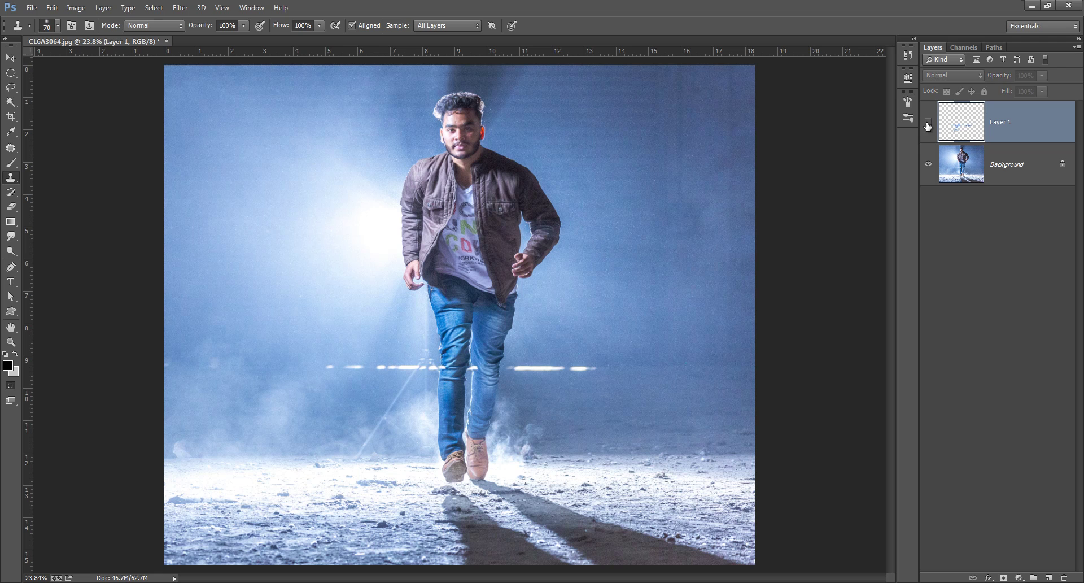
pyautogui.click(928, 122)
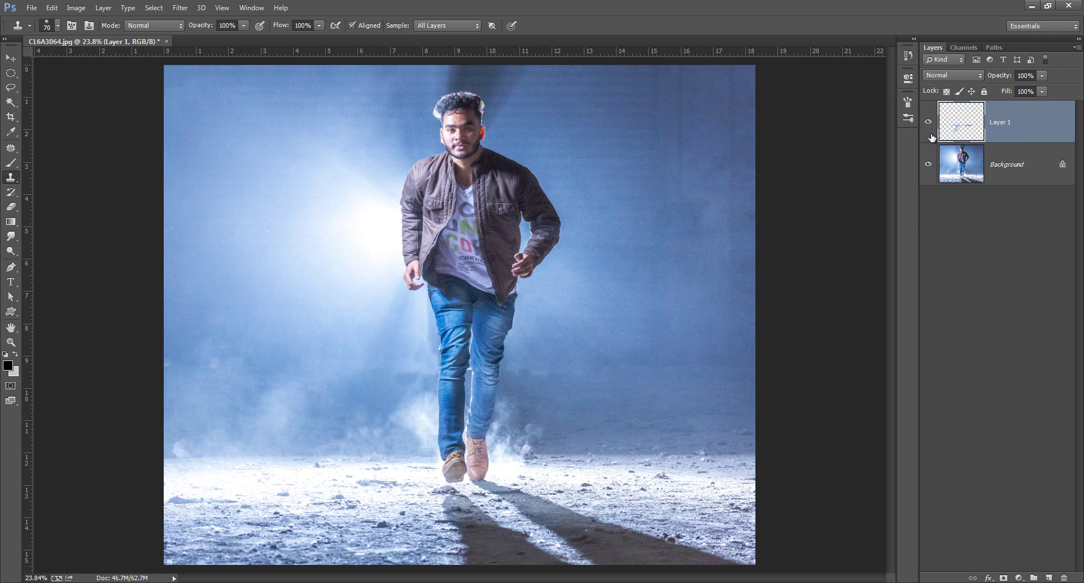
pyautogui.hotkey('ctrl', 'shift', 'alt', 'e')
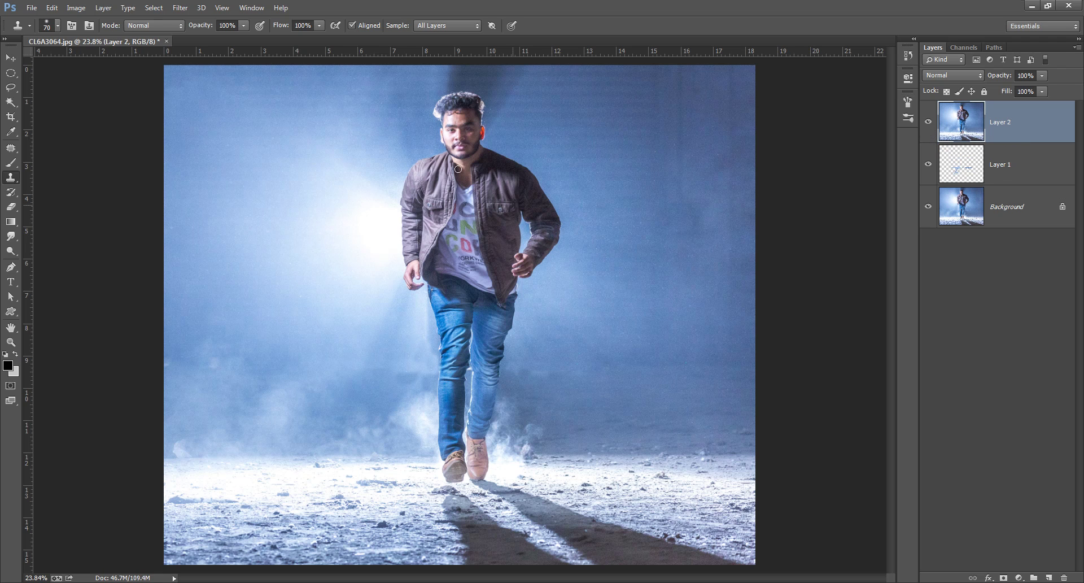
# Launch Nik Color Efex Pro 4 from the Filter menu on the merged layer.
pyautogui.click(178, 9)
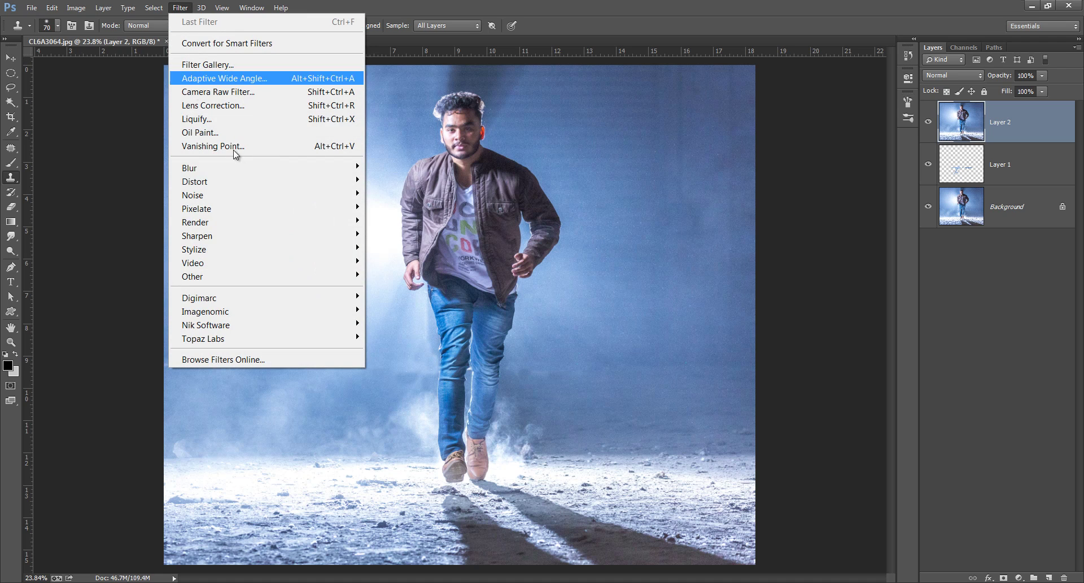
pyautogui.moveTo(348, 326)
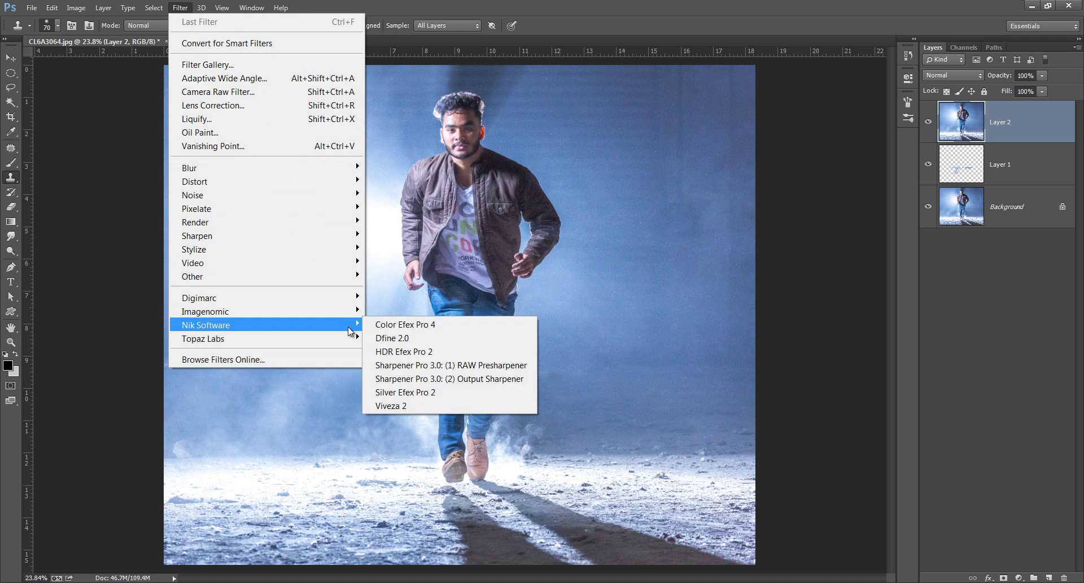
pyautogui.click(400, 325)
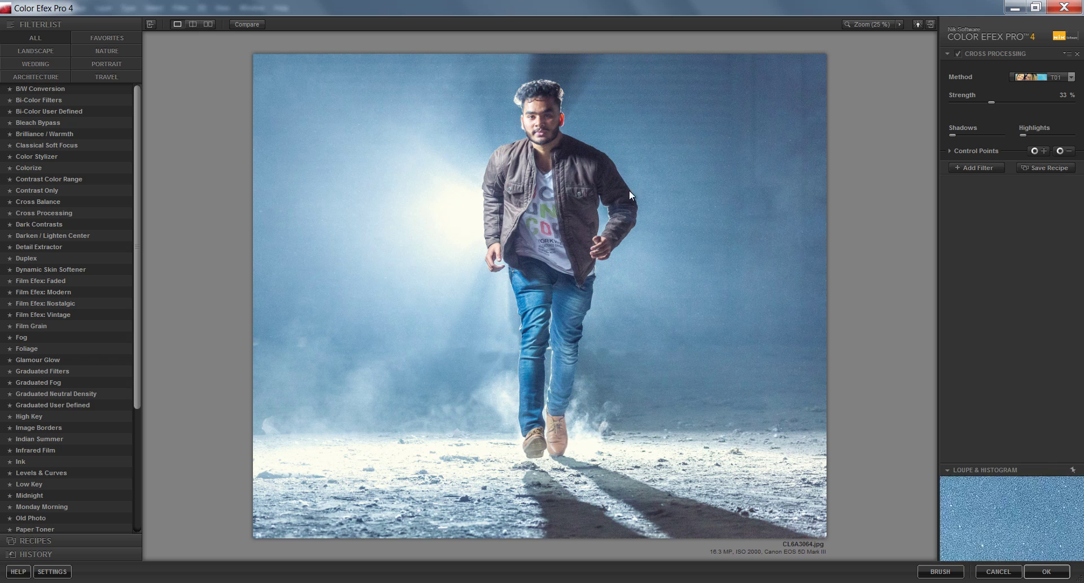
# Apply Cross Processing with method Y02 and add a new empty filter slot.
pyautogui.click(79, 214)
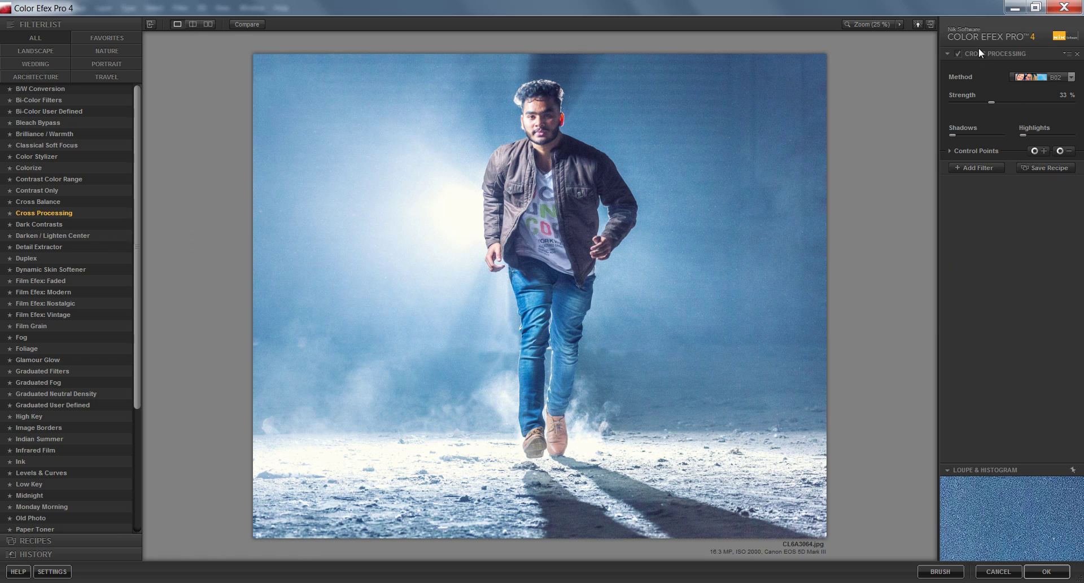
pyautogui.click(1064, 79)
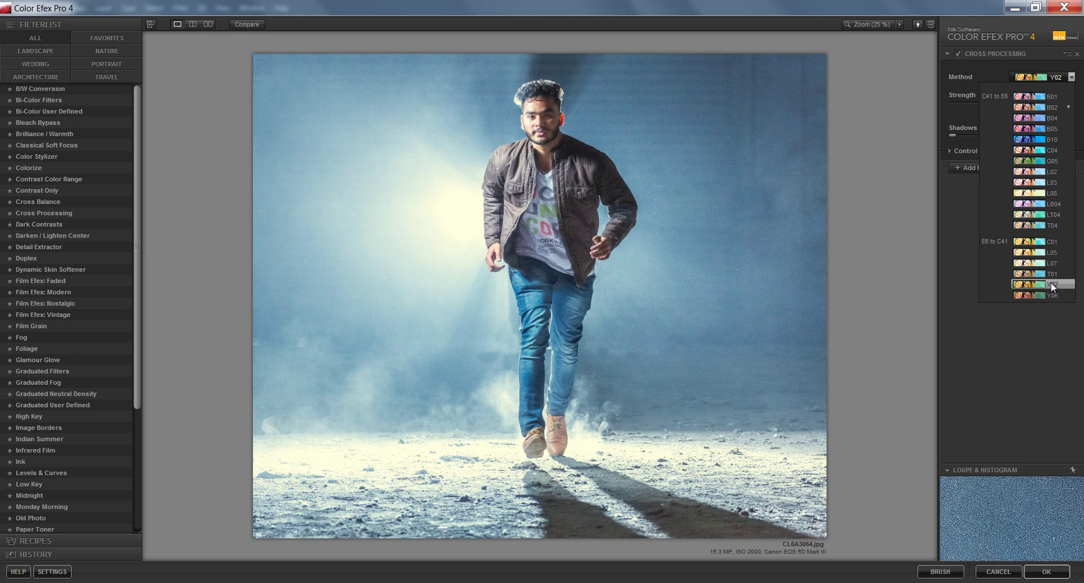
pyautogui.click(1052, 283)
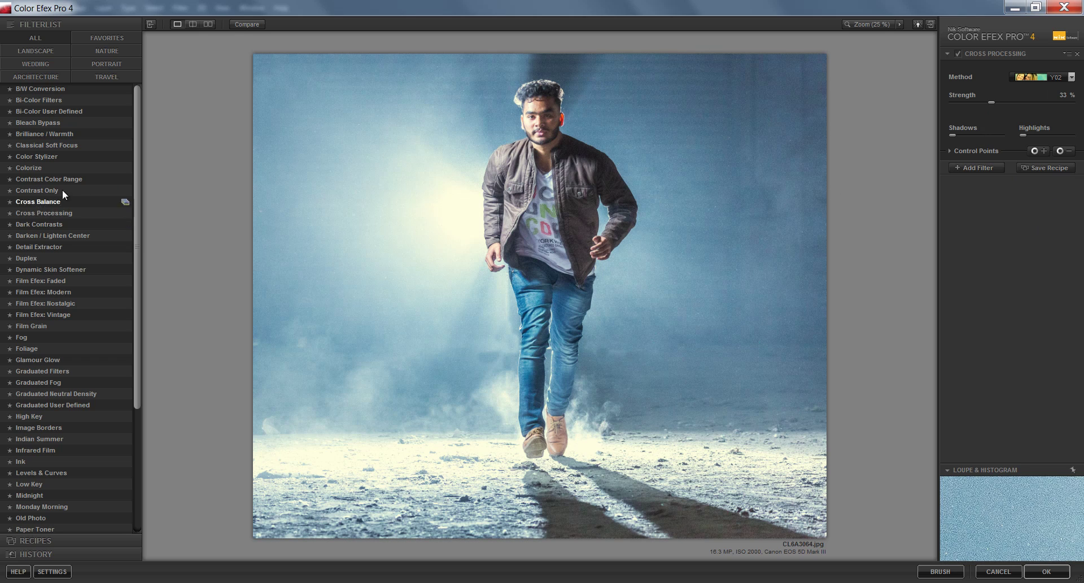
pyautogui.click(980, 167)
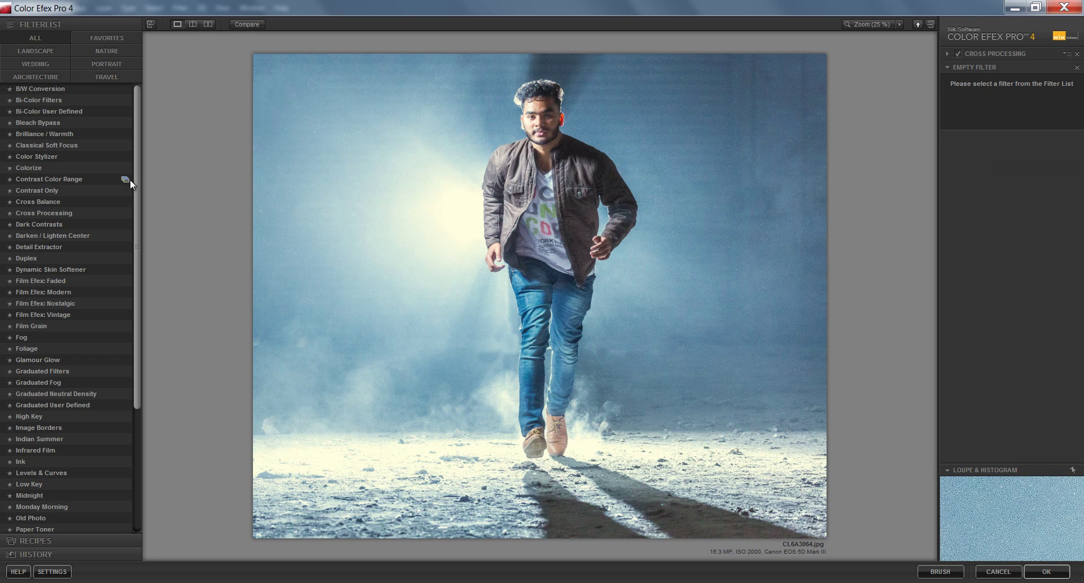
# Add a Contrast Only filter with Soft Contrast at 4%, then another filter slot.
pyautogui.click(45, 191)
pyautogui.moveTo(1042, 133); pyautogui.dragTo(1015, 155)
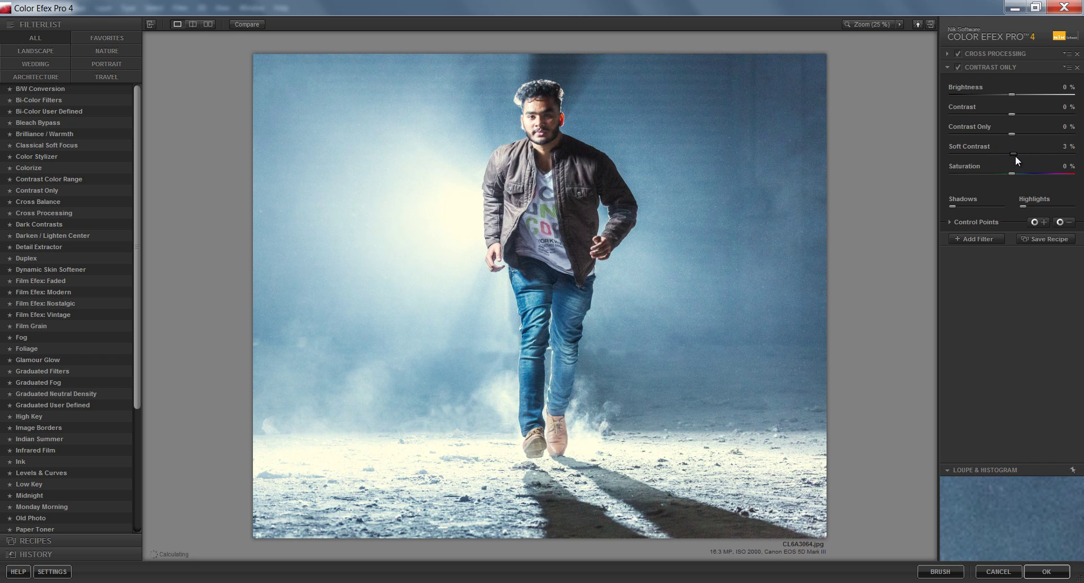
pyautogui.click(994, 238)
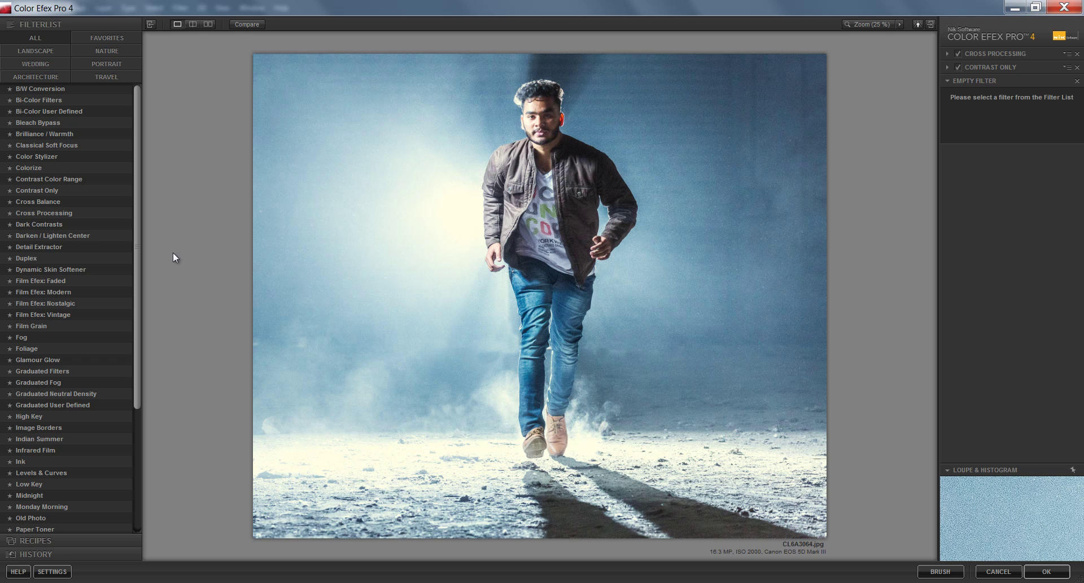
# Add a Fog filter at 10% intensity, followed by another empty filter slot.
pyautogui.click(34, 337)
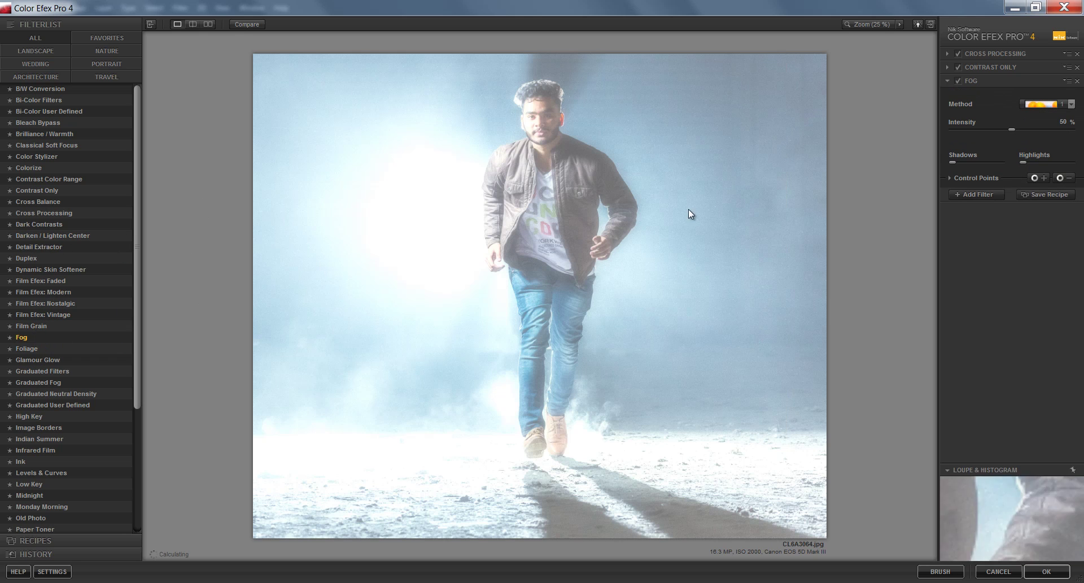
pyautogui.moveTo(1011, 130); pyautogui.dragTo(962, 129)
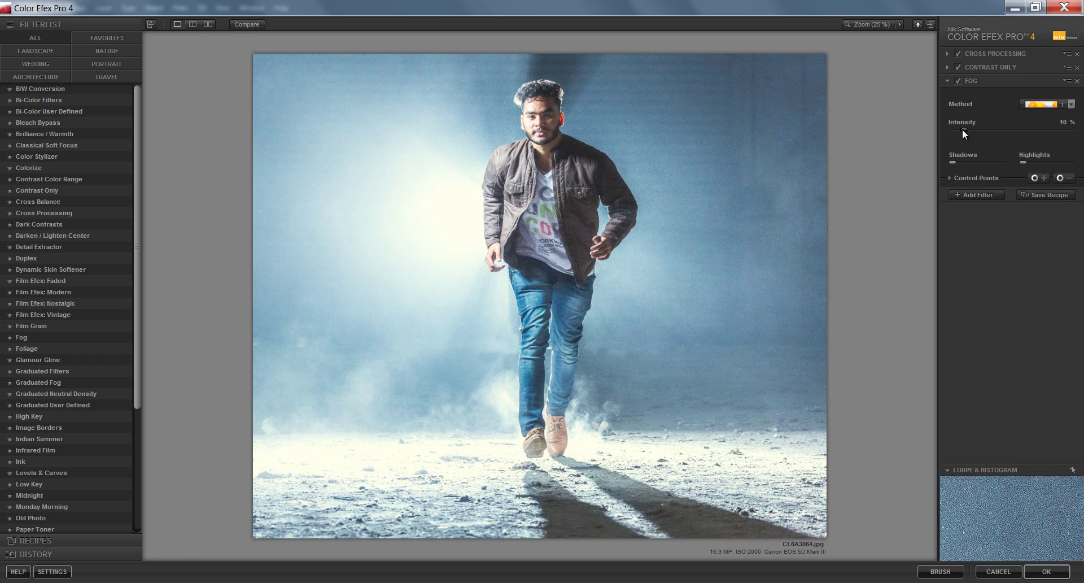
pyautogui.click(982, 194)
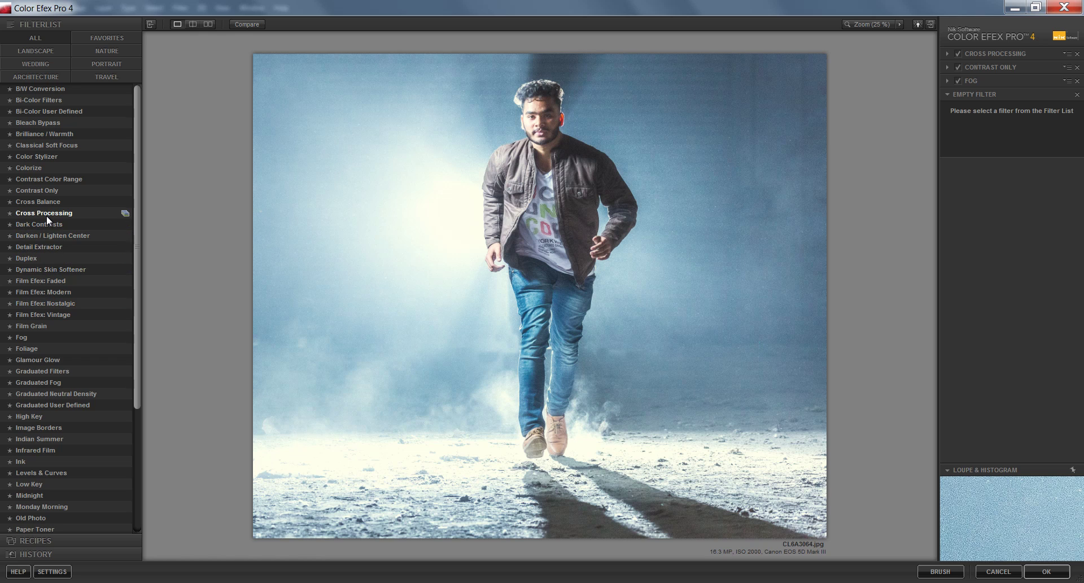
# Add a lowered-strength Detail Extractor and apply the whole stack back to Photoshop as a new layer.
pyautogui.click(43, 247)
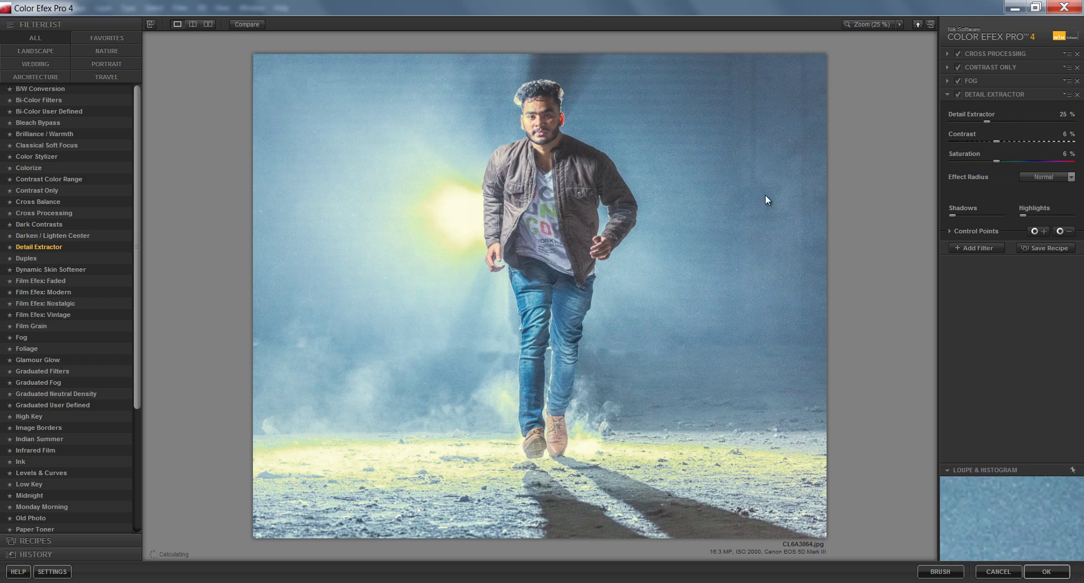
pyautogui.moveTo(984, 120); pyautogui.dragTo(948, 122)
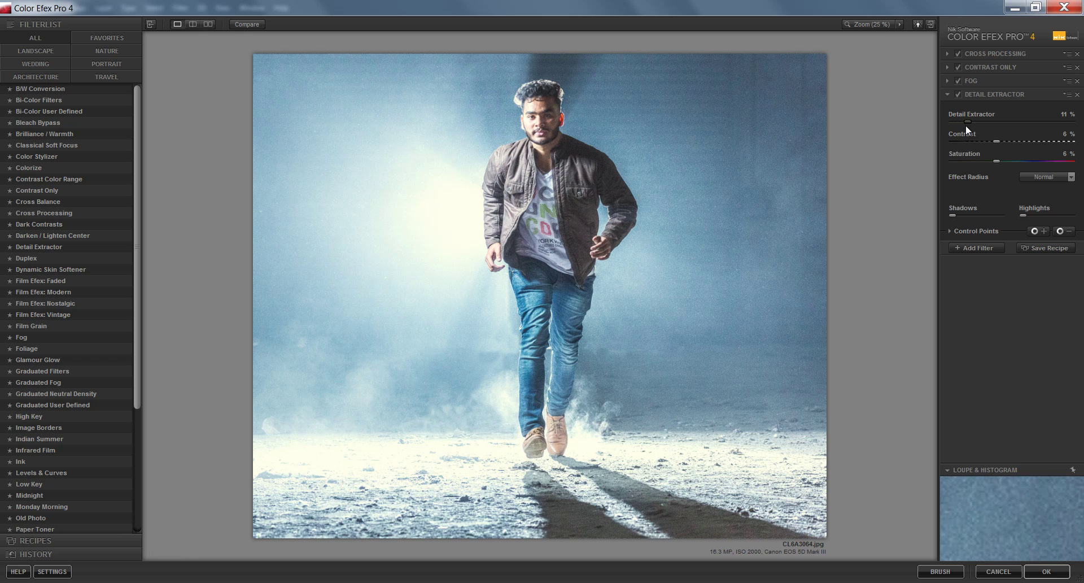
pyautogui.click(958, 94)
pyautogui.click(1047, 571)
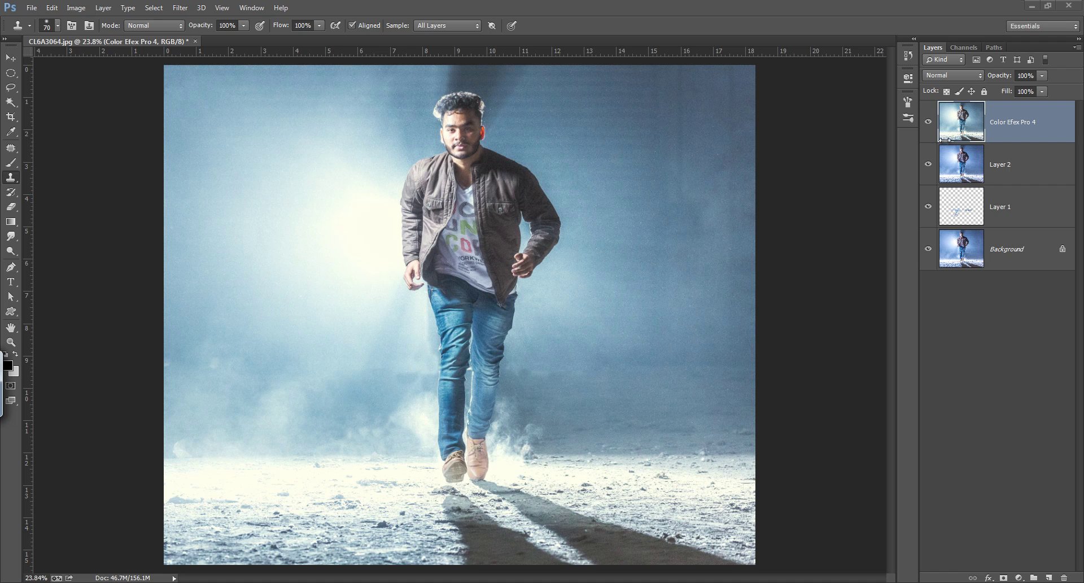
# Commit the placed lens flare, set it to Screen blend mode, and move it up-right.
pyautogui.moveTo(928, 121)
pyautogui.mouseDown()
pyautogui.moveTo(928, 220)
pyautogui.moveTo(928, 121)
pyautogui.mouseUp()
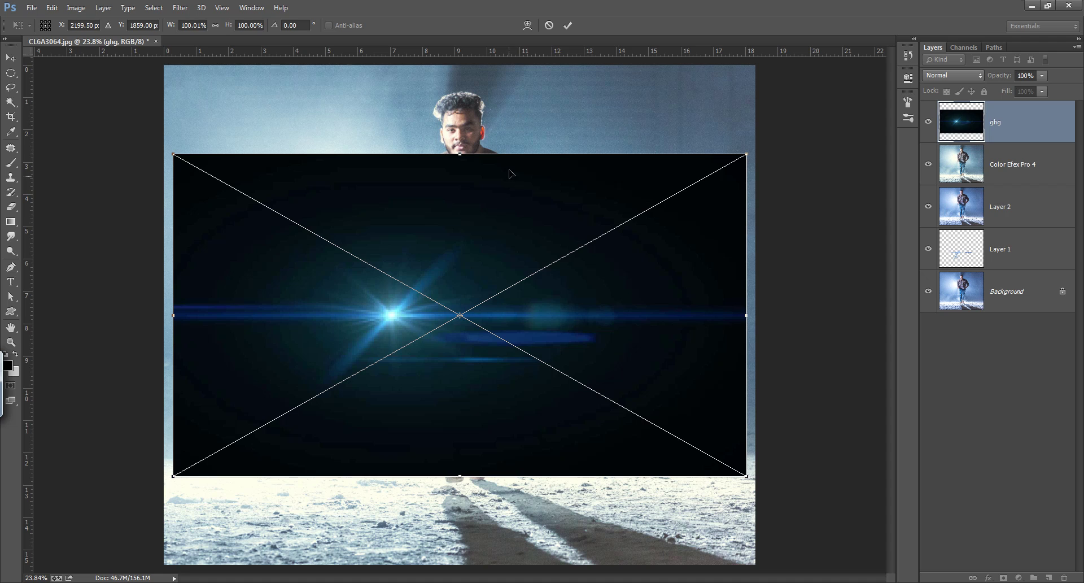
pyautogui.click(568, 25)
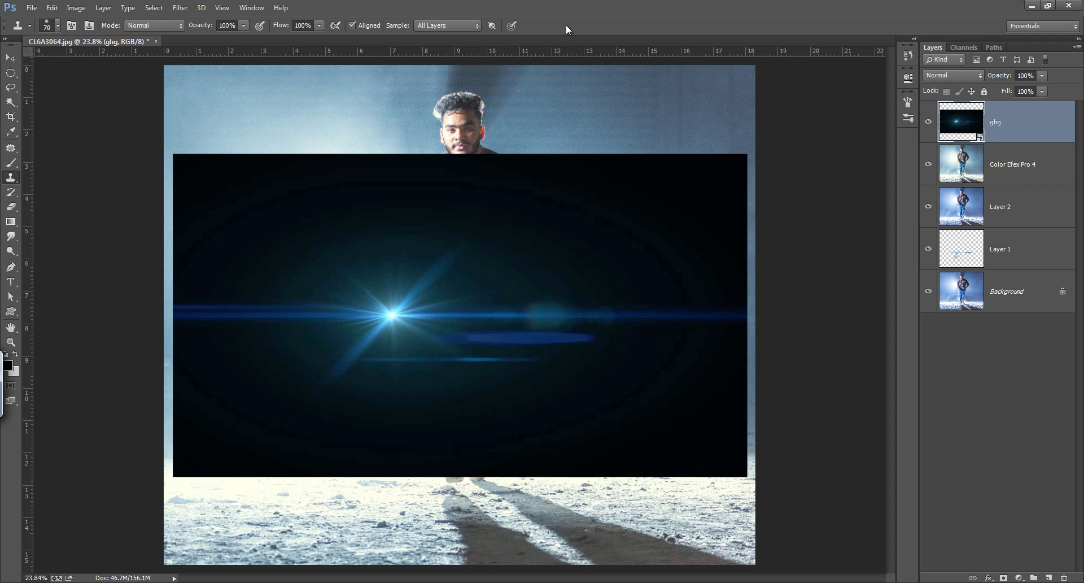
pyautogui.click(971, 76)
pyautogui.click(953, 202)
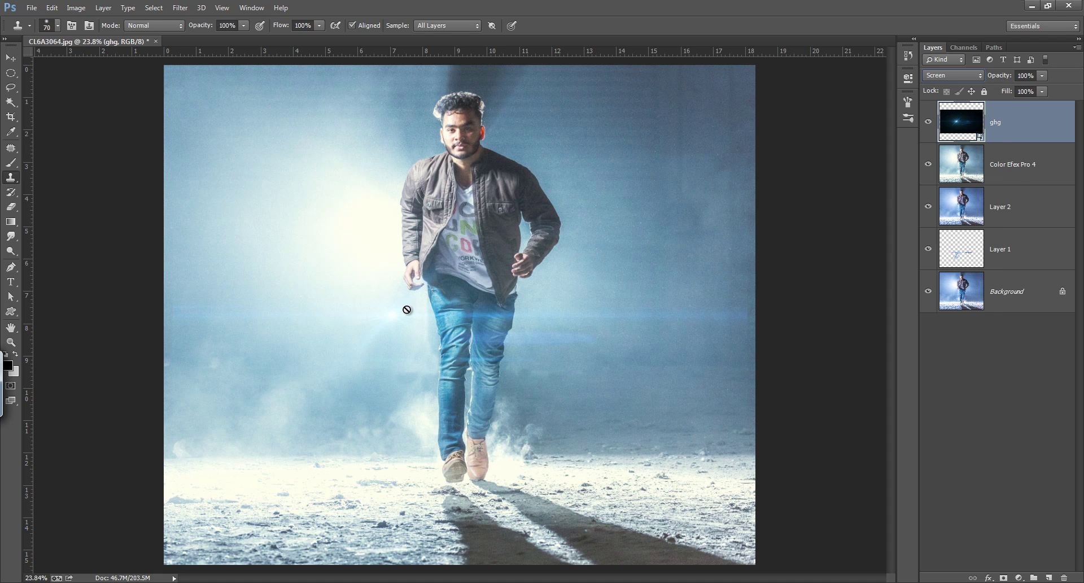
pyautogui.click(12, 59)
pyautogui.moveTo(434, 405); pyautogui.dragTo(467, 386)
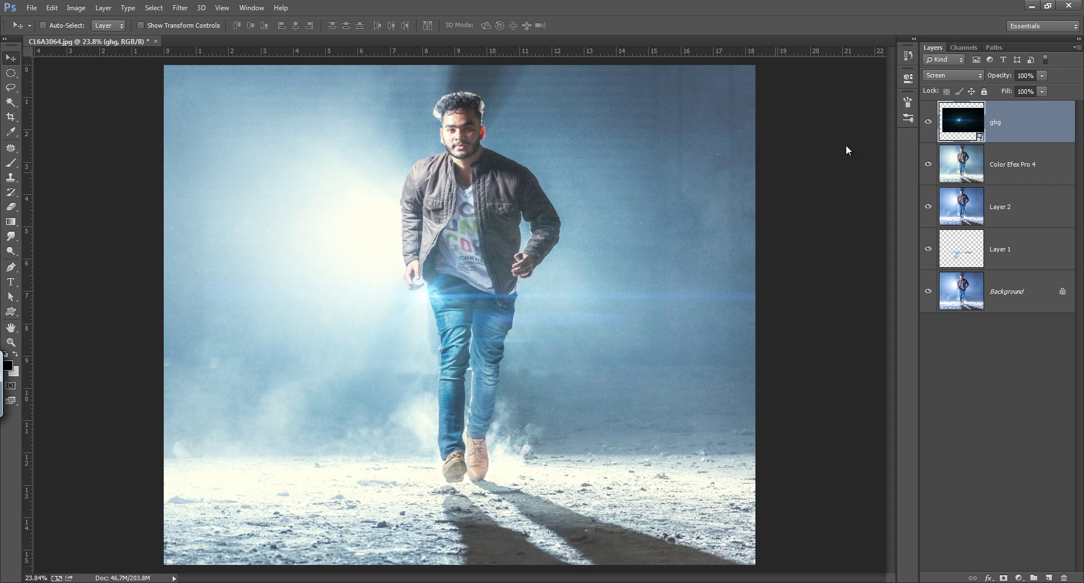
pyautogui.click(929, 123)
pyautogui.click(929, 125)
# Duplicate the flare layer with Ctrl+J and position the copy across the man's chest.
pyautogui.hotkey('ctrl', 'j')
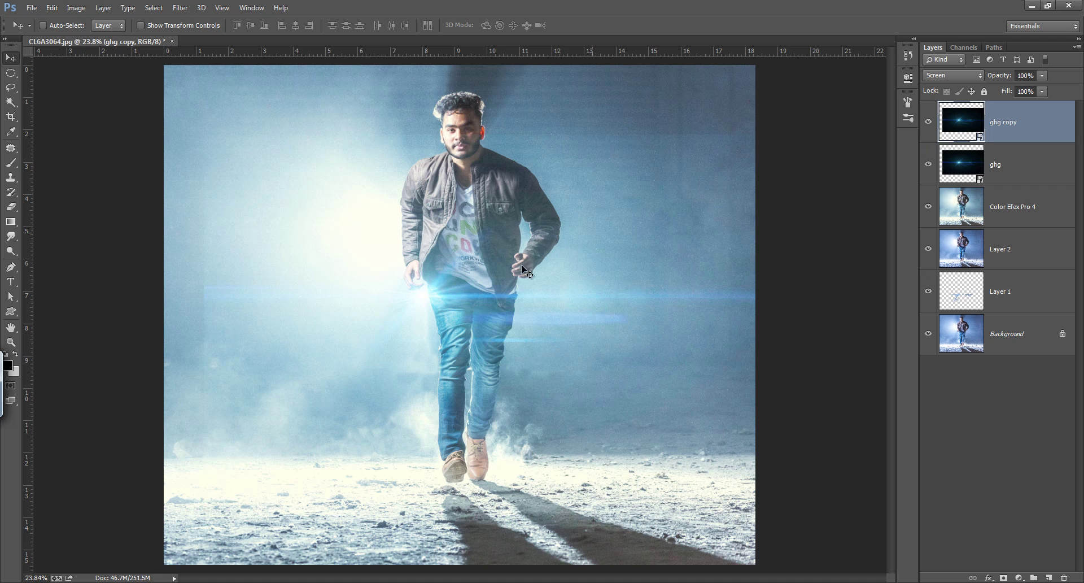
pyautogui.moveTo(489, 296); pyautogui.dragTo(490, 155)
pyautogui.moveTo(528, 201); pyautogui.dragTo(522, 198)
pyautogui.moveTo(530, 238); pyautogui.dragTo(505, 252)
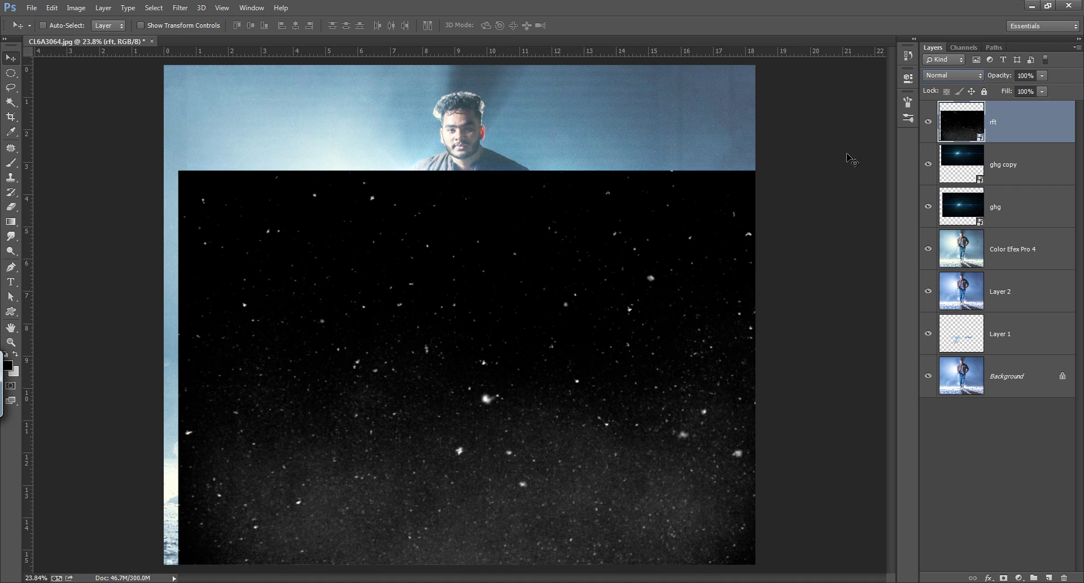
# Position the rft dust texture in Screen mode, then stamp visible layers into Layer 3.
pyautogui.moveTo(591, 301); pyautogui.dragTo(570, 230)
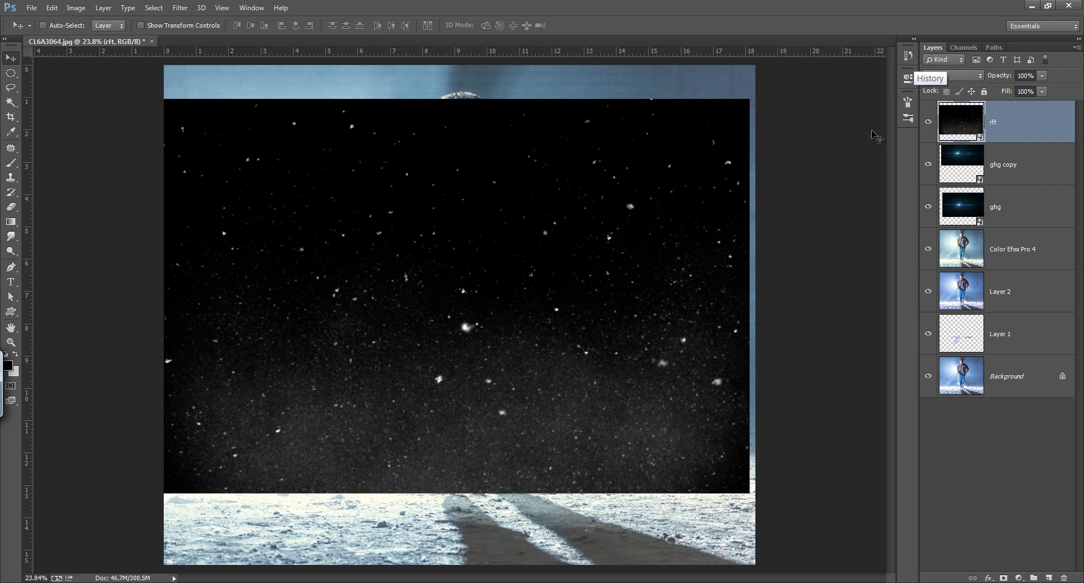
pyautogui.moveTo(744, 171)
pyautogui.mouseDown()
pyautogui.moveTo(759, 189)
pyautogui.moveTo(755, 177)
pyautogui.mouseUp()
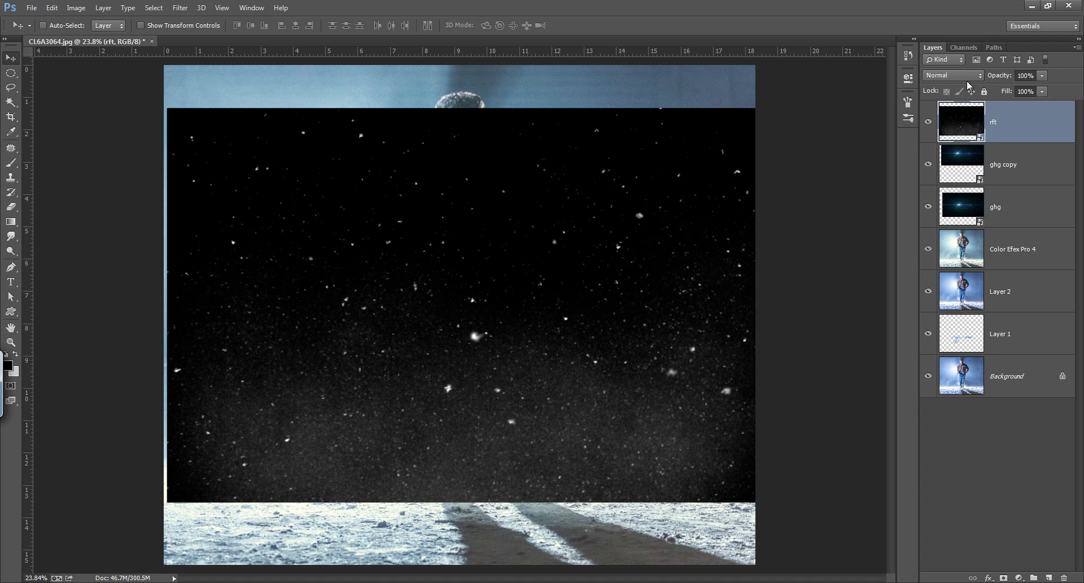
pyautogui.click(953, 75)
pyautogui.click(942, 202)
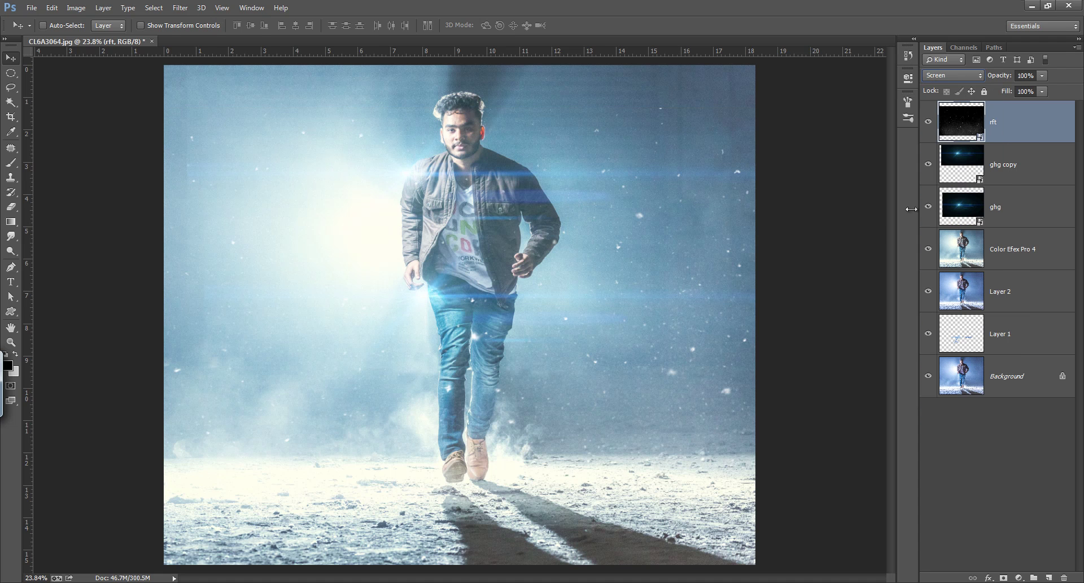
pyautogui.moveTo(644, 232); pyautogui.dragTo(646, 293)
pyautogui.click(927, 123)
pyautogui.click(927, 122)
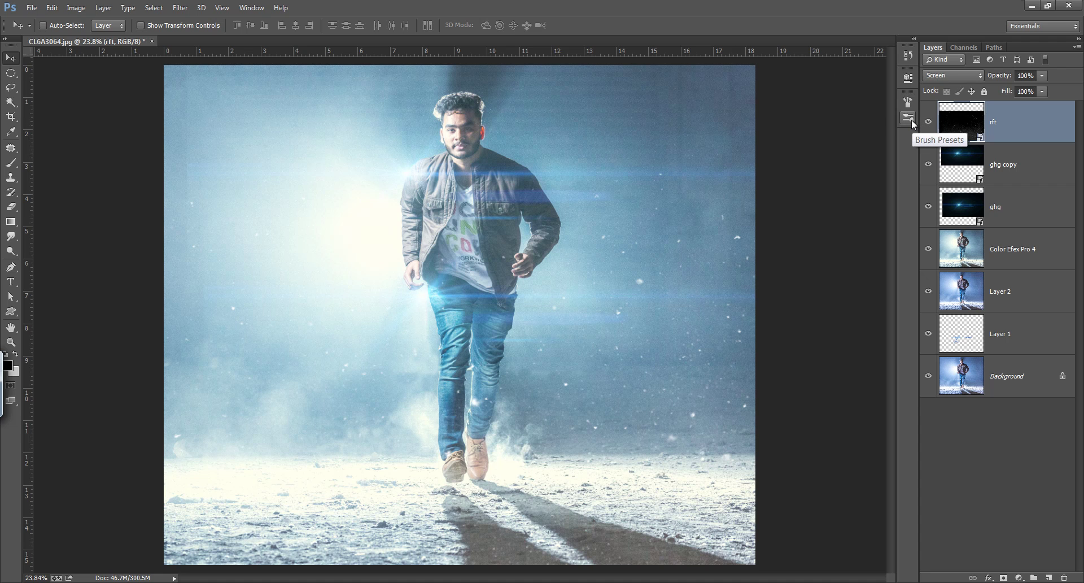
pyautogui.hotkey('ctrl', 'shift', 'alt', 'e')
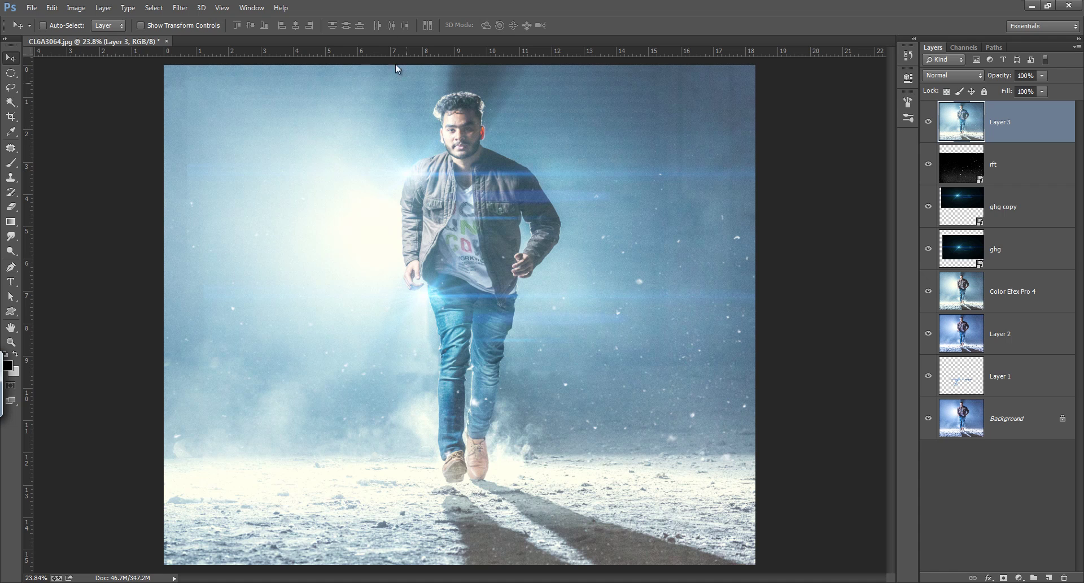
# Apply Unsharp Mask to Layer 3 with Amount 157% and Radius 1.1 pixels.
pyautogui.click(181, 11)
pyautogui.moveTo(215, 242)
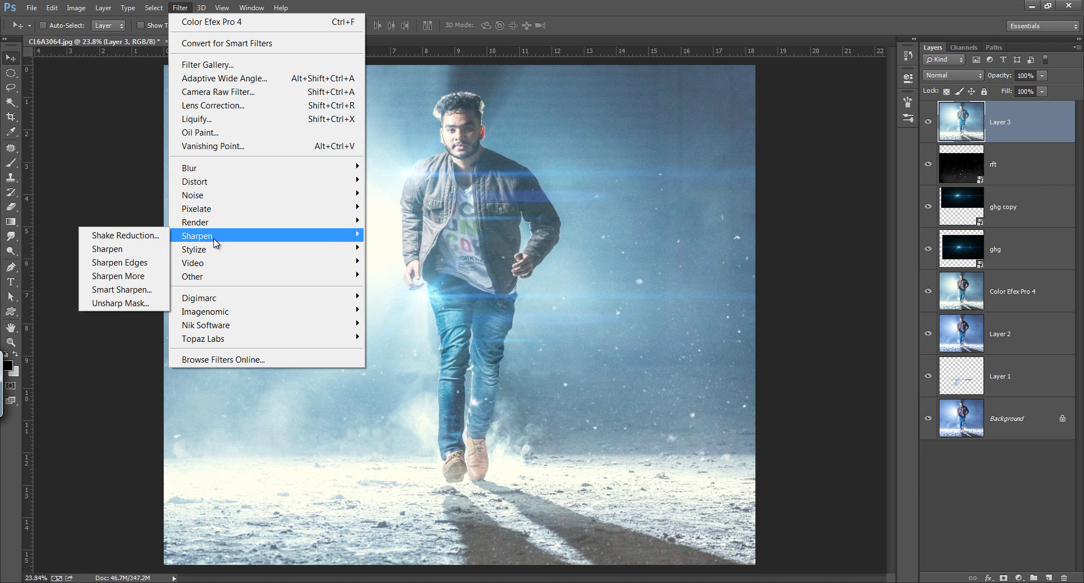
pyautogui.click(120, 303)
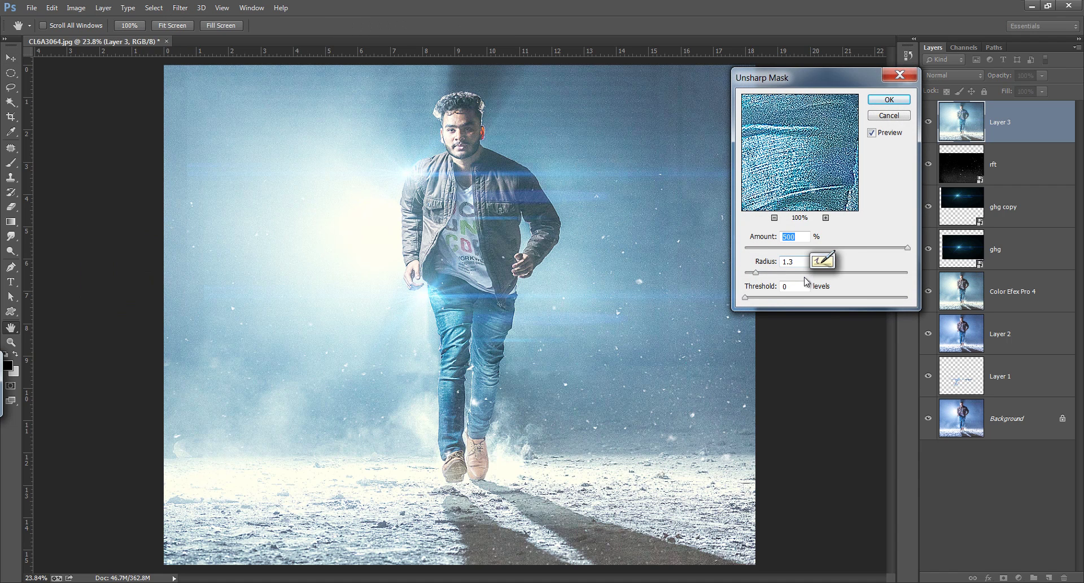
pyautogui.moveTo(906, 254); pyautogui.dragTo(846, 251)
pyautogui.moveTo(756, 273); pyautogui.dragTo(757, 276)
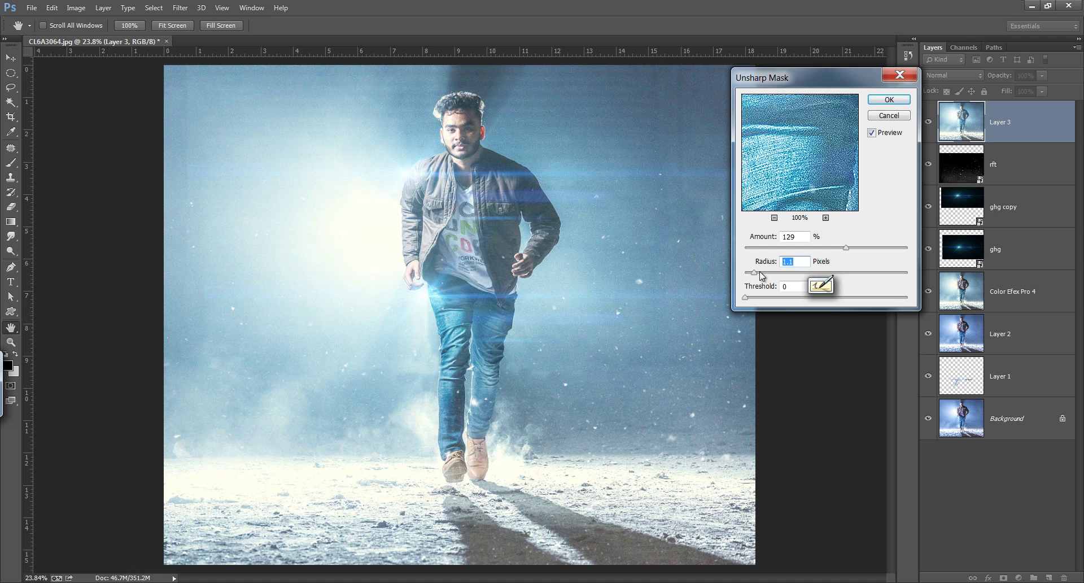
pyautogui.moveTo(847, 250); pyautogui.dragTo(856, 253)
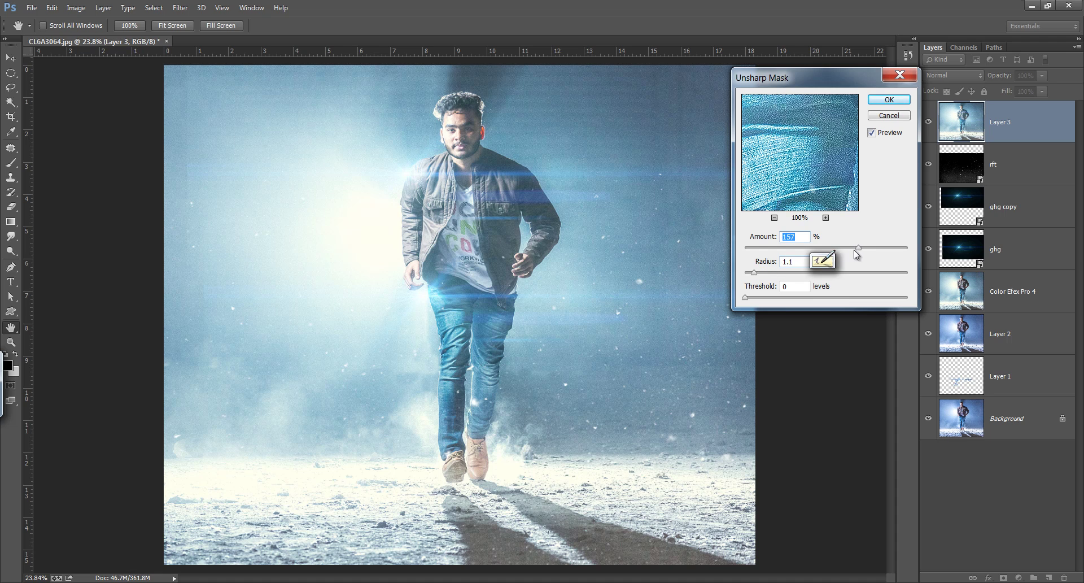
pyautogui.click(889, 101)
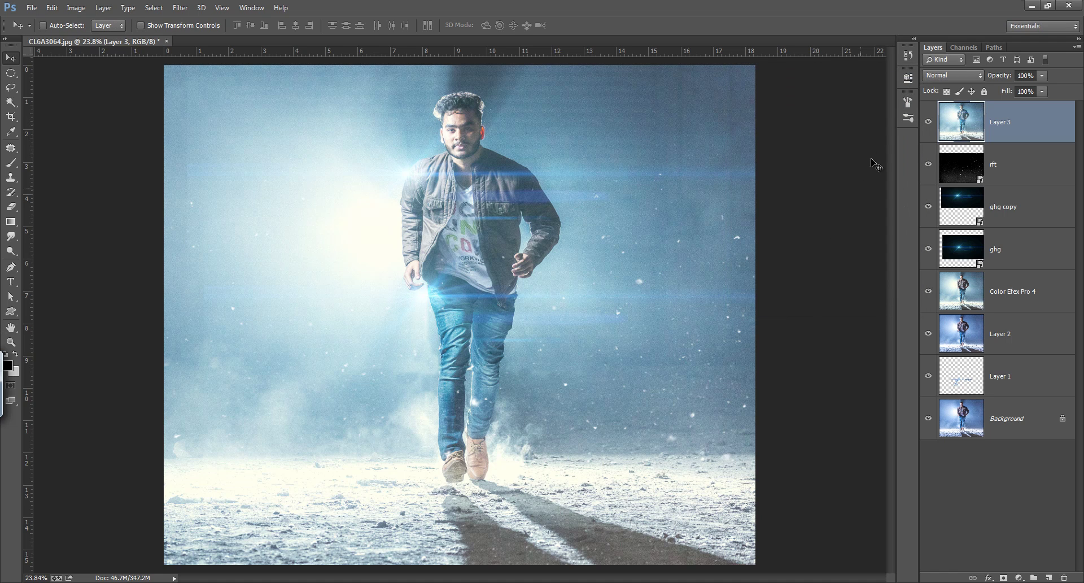
pyautogui.click(929, 122)
pyautogui.click(929, 124)
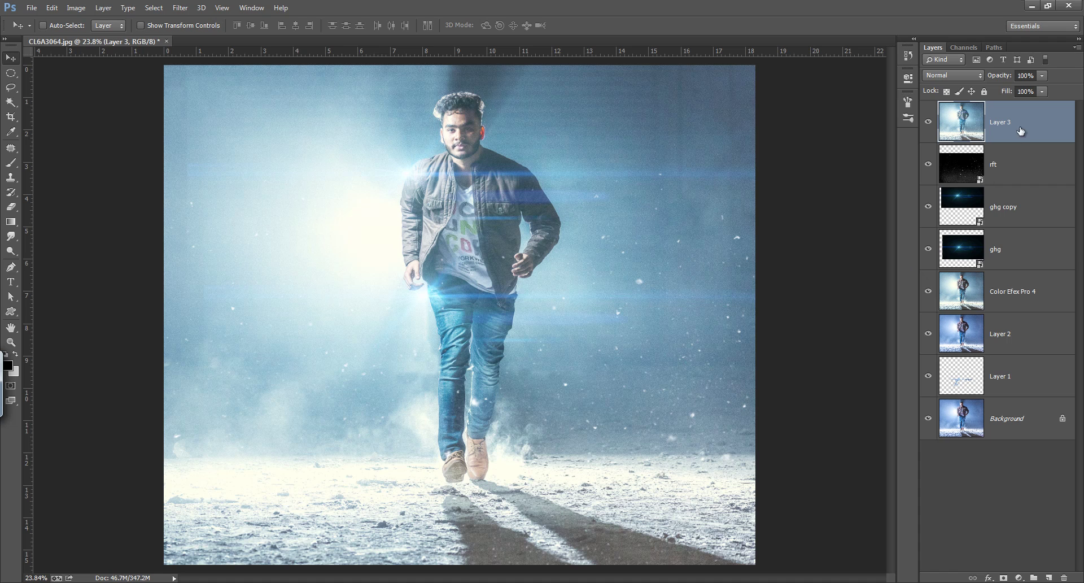